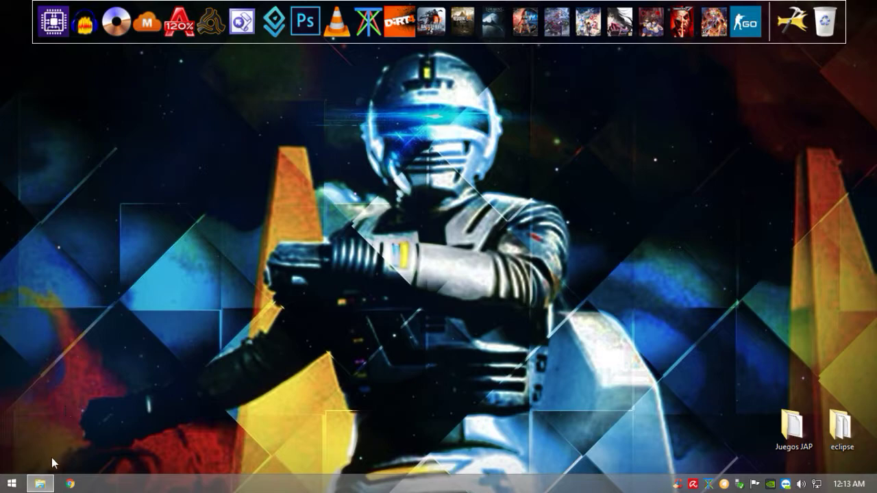
Step: Bring up the Counter Strike 1.5 folder and scroll through its game files
click(41, 484)
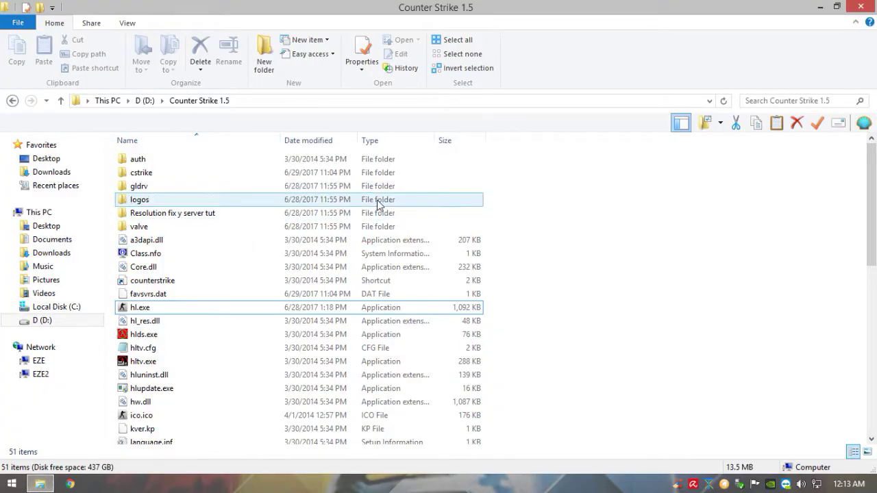
drag(535, 163, 116, 452)
click(610, 309)
scroll(610, 309, up, 6)
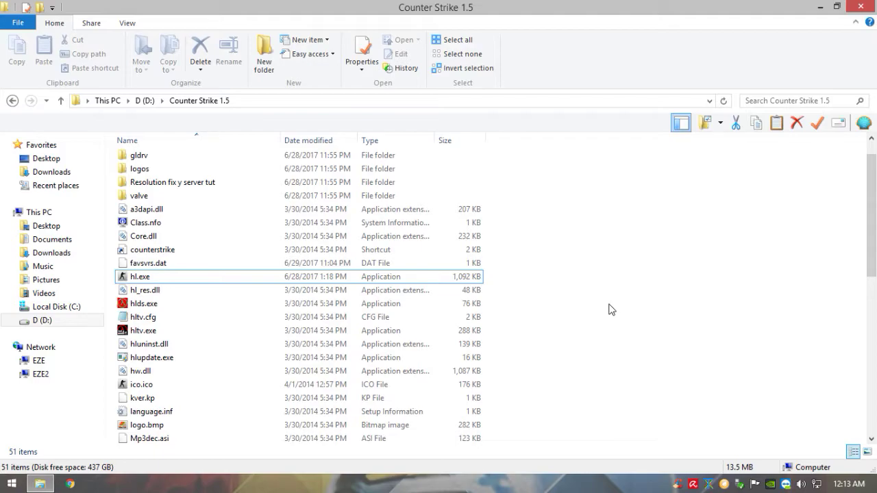
drag(518, 156, 295, 444)
click(642, 305)
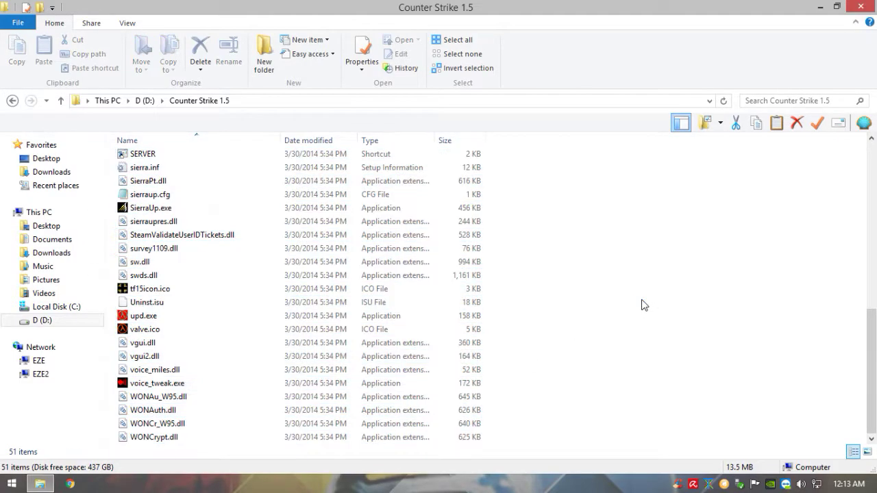
scroll(637, 299, up, 6)
scroll(468, 155, up, 4)
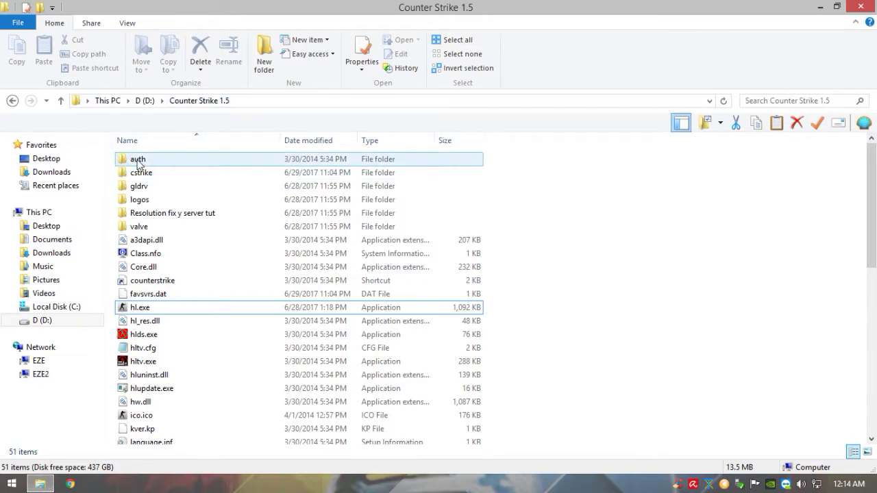
Step: Open the Resolution fix y server tut folder and select its five items
drag(115, 161, 570, 345)
click(536, 319)
scroll(536, 319, up, 5)
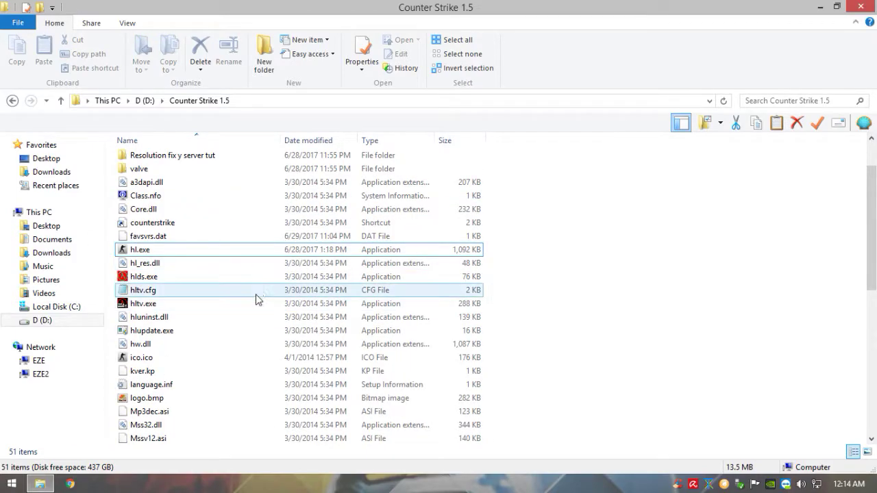
scroll(250, 217, up, 2)
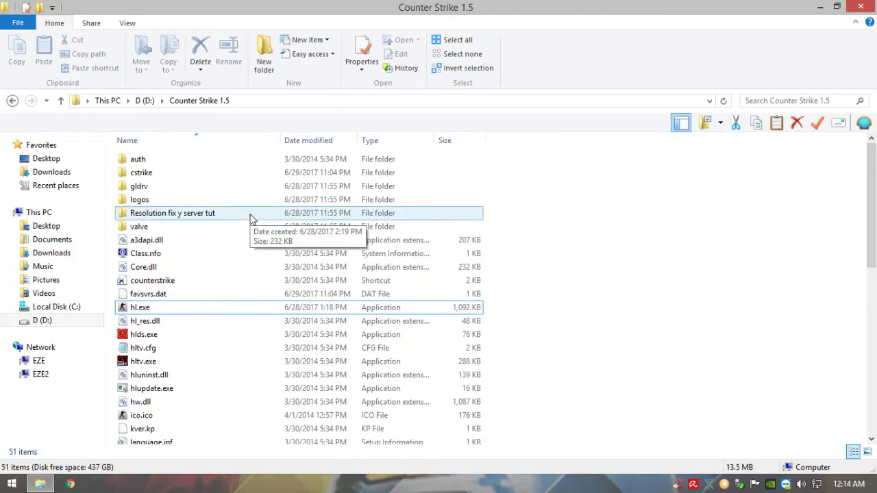
double_click(288, 213)
drag(267, 260, 178, 137)
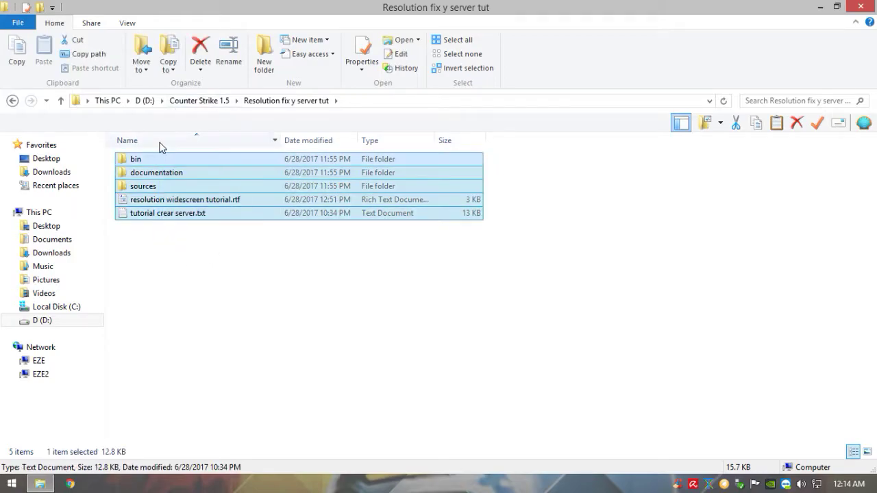
Step: Open tutorial crear server.txt, check hlds.exe in the game folder, and return to the tutorial folder
double_click(180, 215)
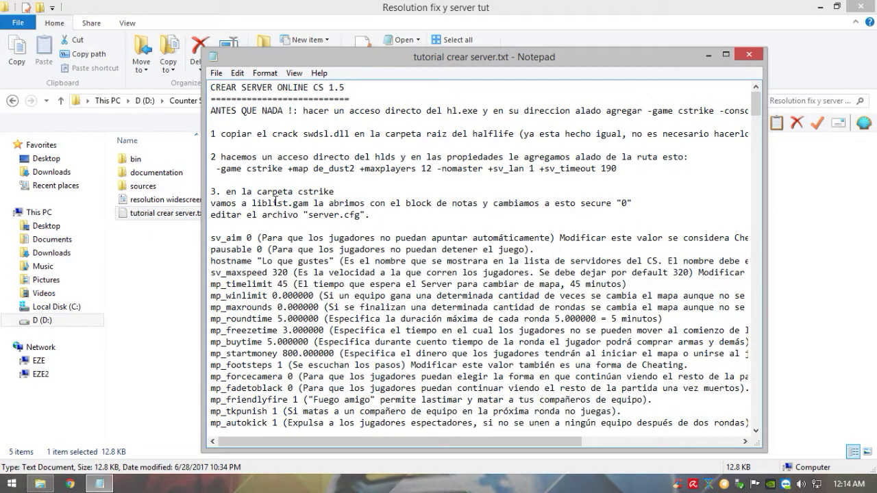
click(13, 101)
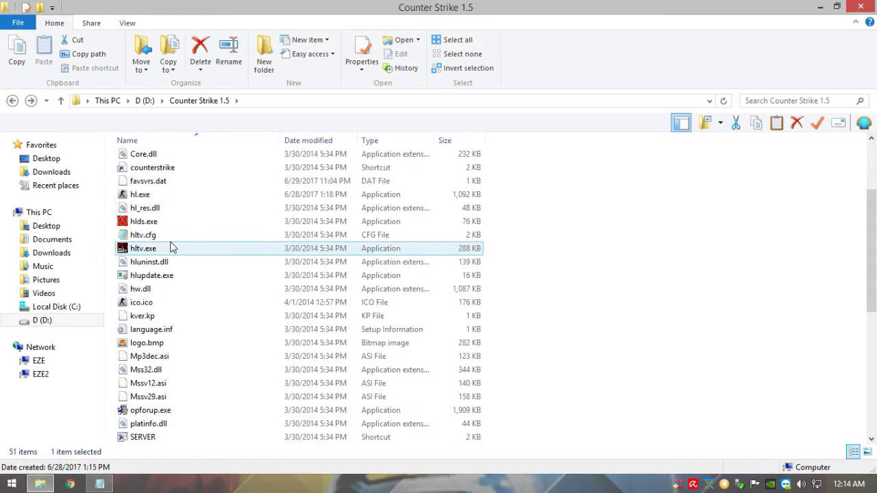
scroll(171, 248, up, 2)
click(175, 290)
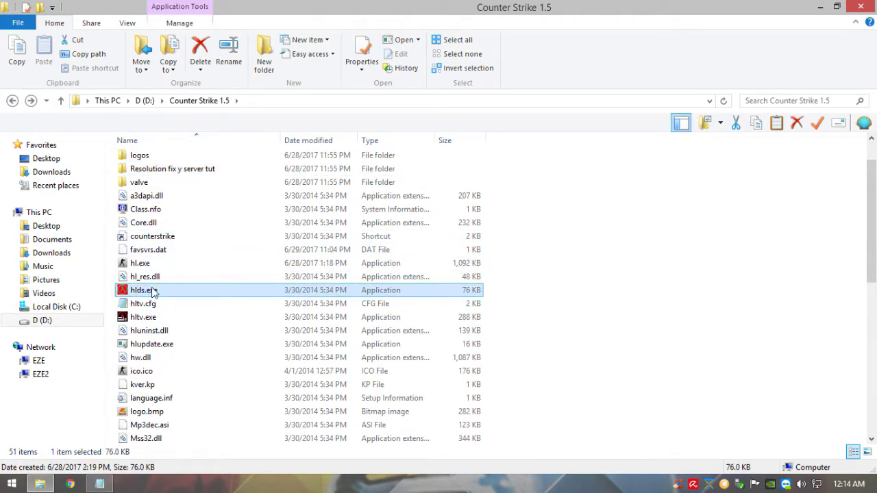
double_click(206, 170)
Step: In the tutorial, select the hlds launch line from -game cstrike to +sv_timeout 190
click(99, 485)
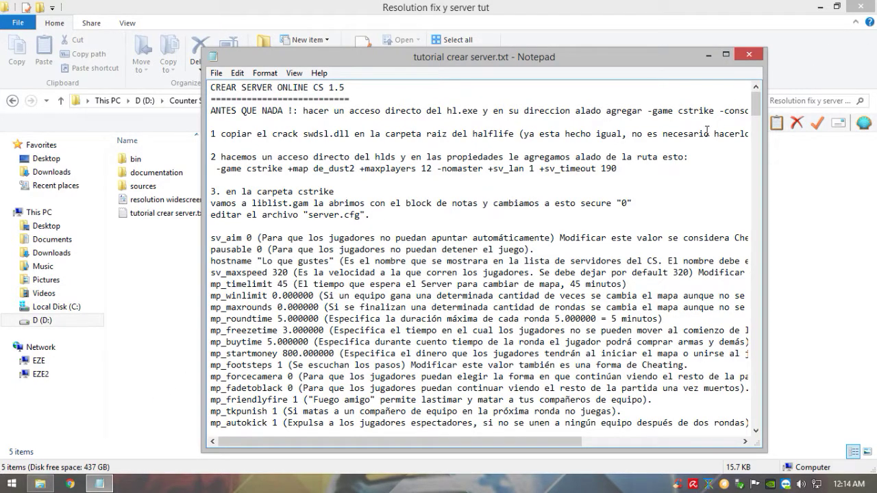
drag(616, 168, 219, 167)
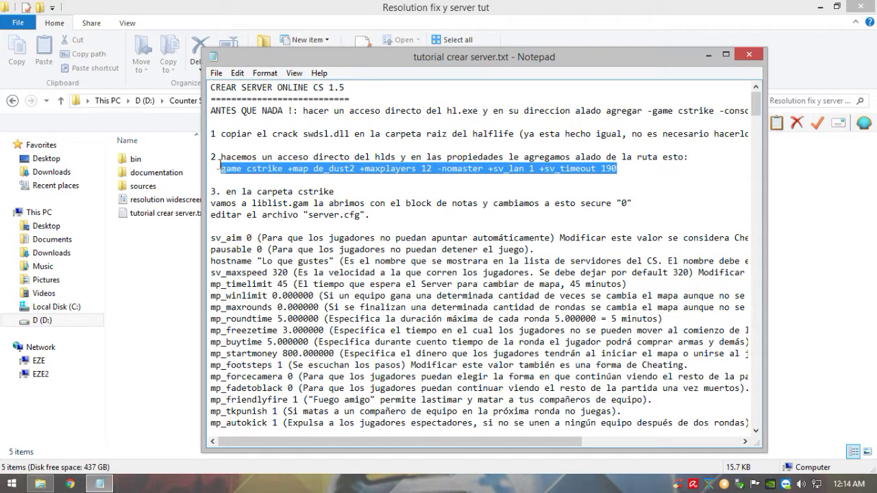
click(263, 179)
drag(216, 168, 624, 169)
click(192, 233)
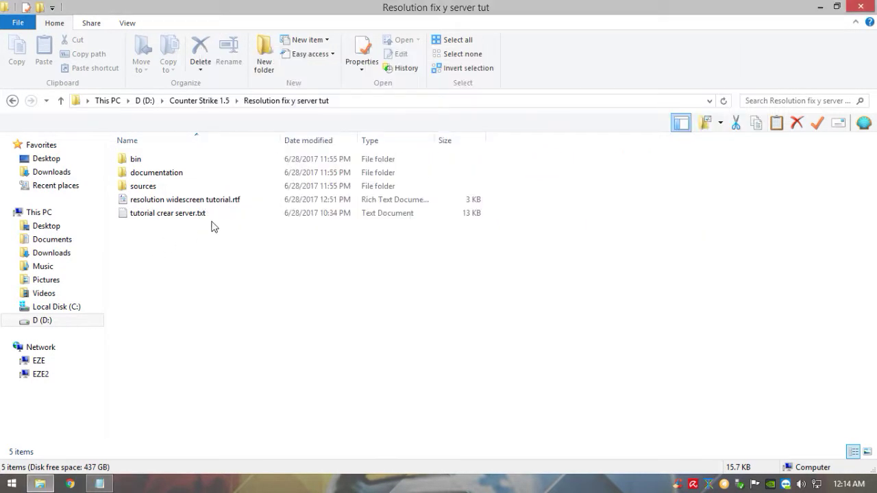
Step: Return to Counter Strike 1.5, select all 51 items, then open Documents from Start
click(12, 103)
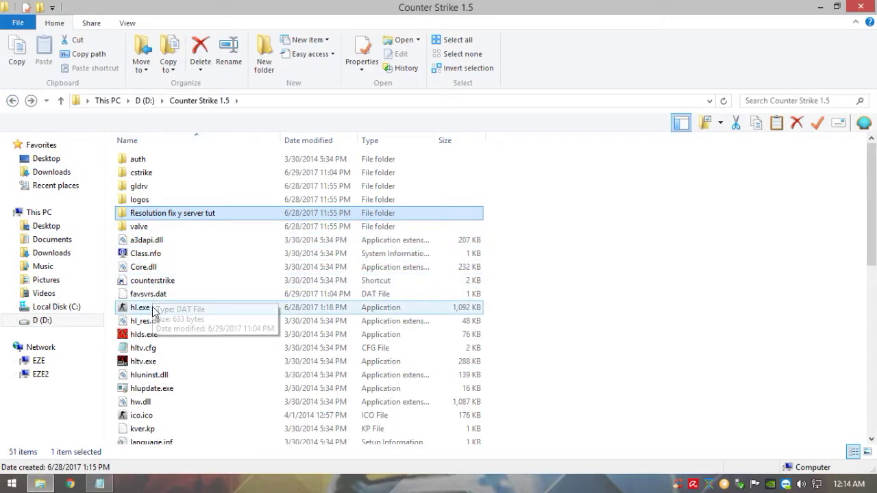
click(154, 307)
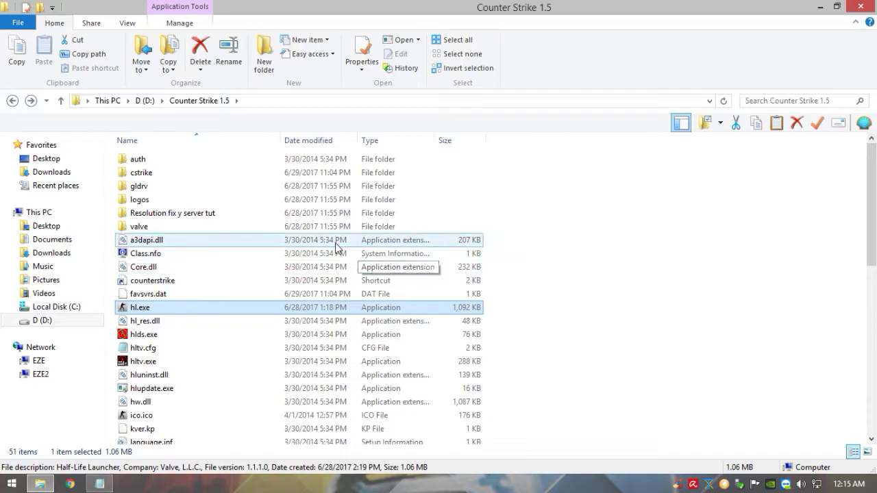
drag(535, 156, 531, 448)
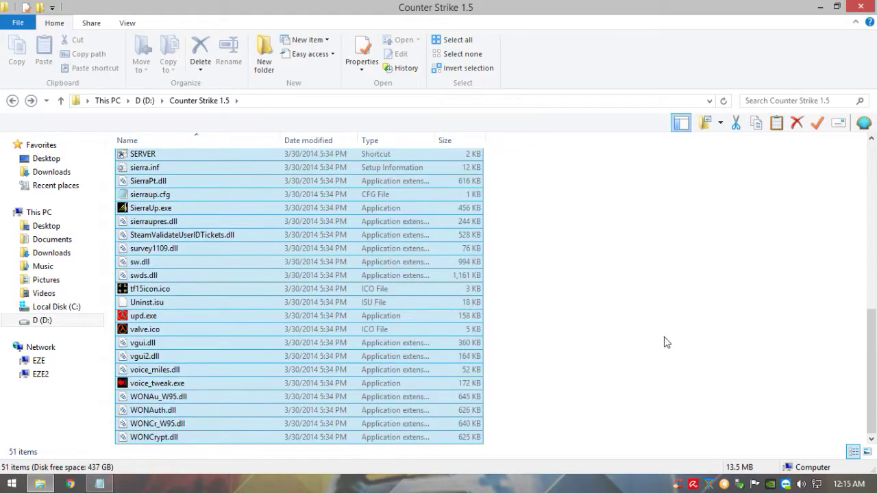
scroll(643, 335, up, 5)
scroll(643, 335, up, 5)
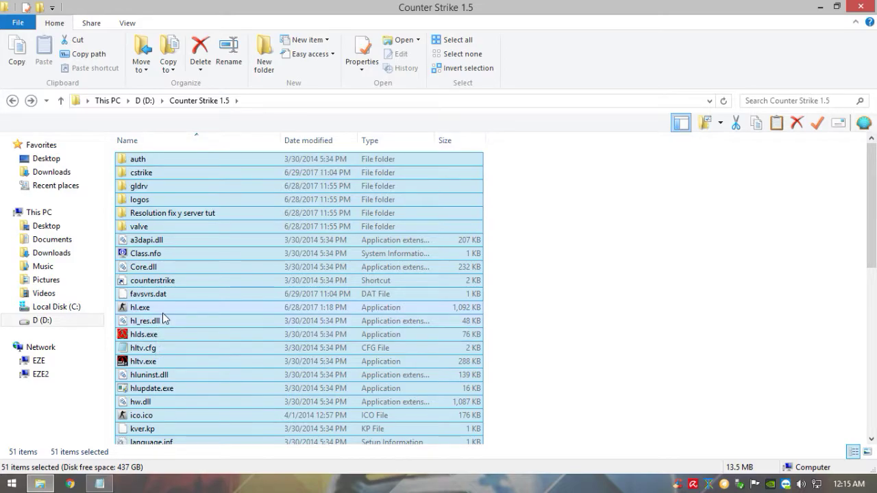
key(super)
click(215, 226)
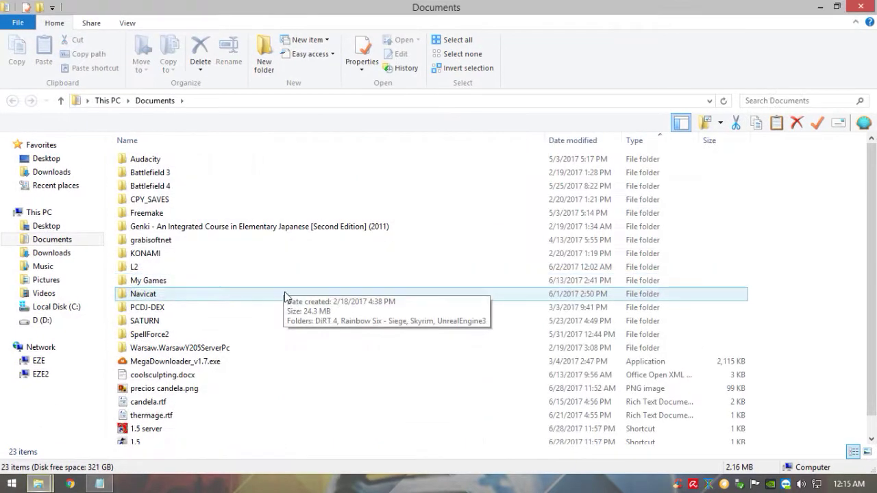
Step: Inspect the 1.5 shortcut's Target launch options (-game cstrike -console) in Properties, then close it
scroll(194, 402, down, 1)
right_click(187, 410)
click(174, 421)
right_click(174, 421)
click(205, 414)
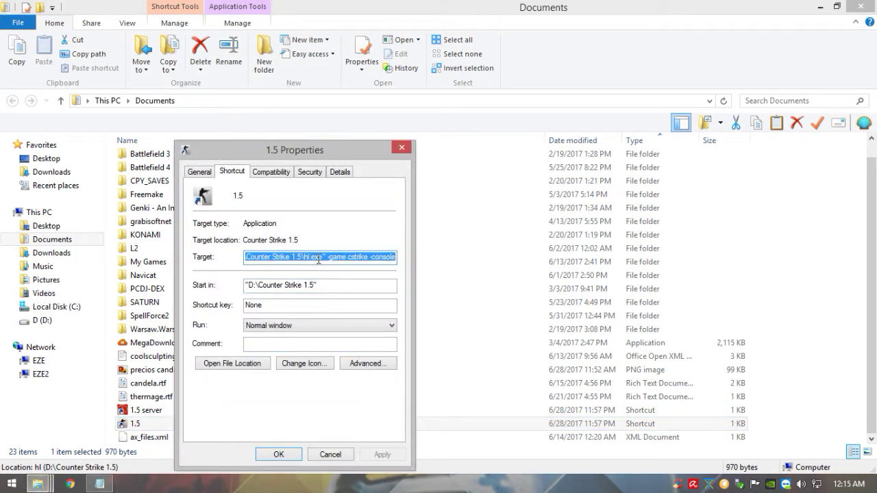
drag(322, 257, 403, 256)
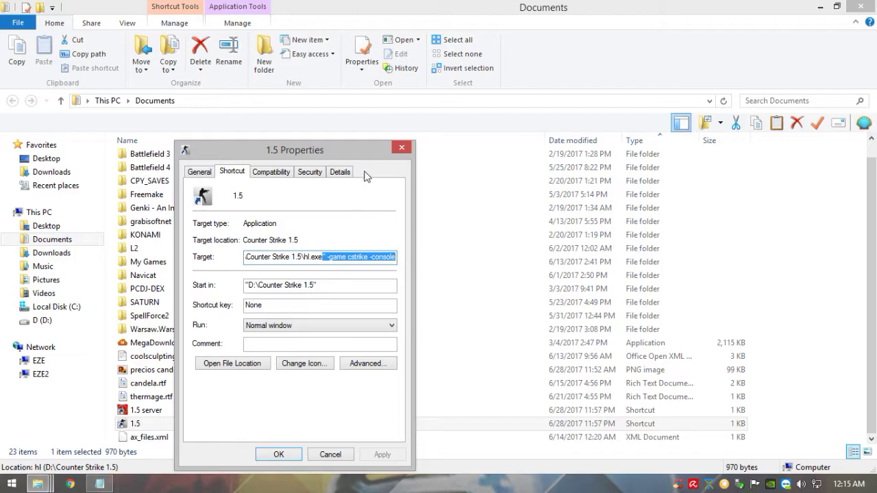
drag(351, 156, 359, 129)
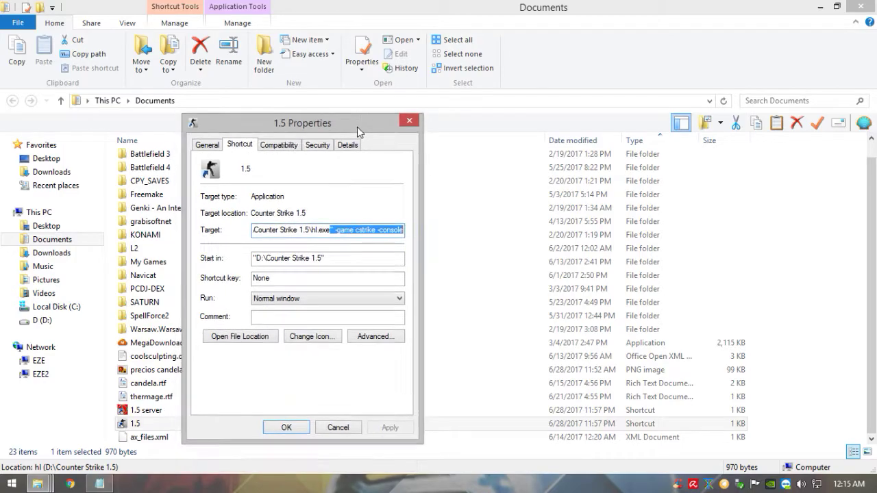
click(410, 122)
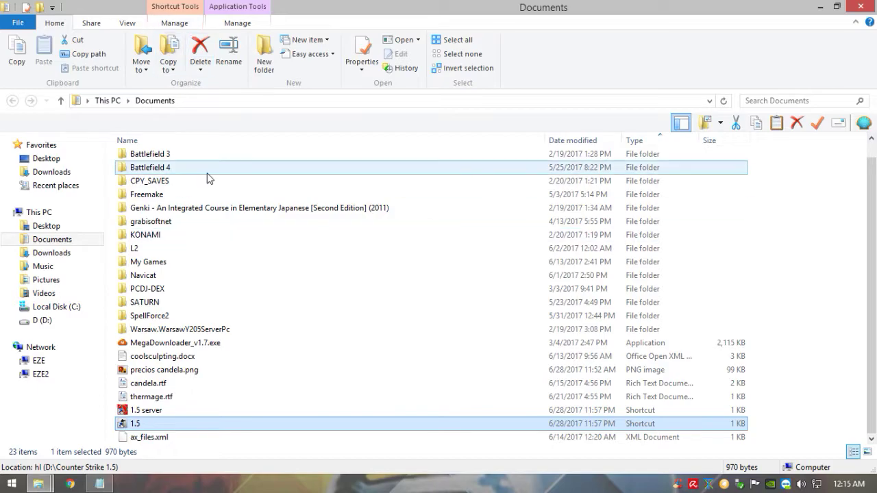
Step: In the Counter Strike 1.5 window, look over hlds.exe and ico.ico, then reopen Resolution fix y server tut
mouse_move(38, 484)
click(84, 452)
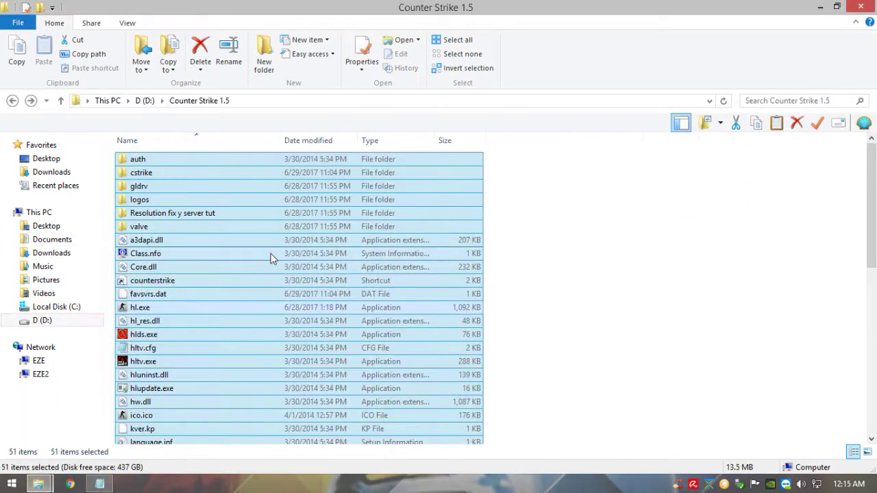
click(534, 248)
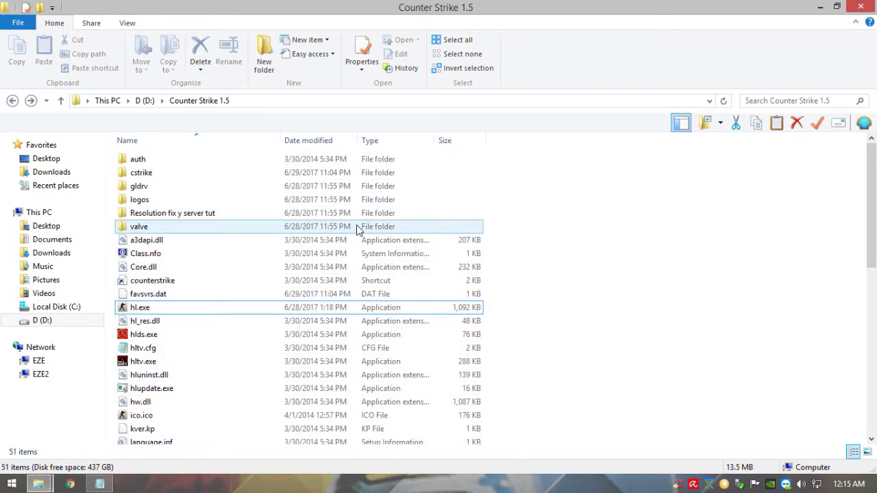
click(361, 335)
click(384, 415)
scroll(402, 382, down, 4)
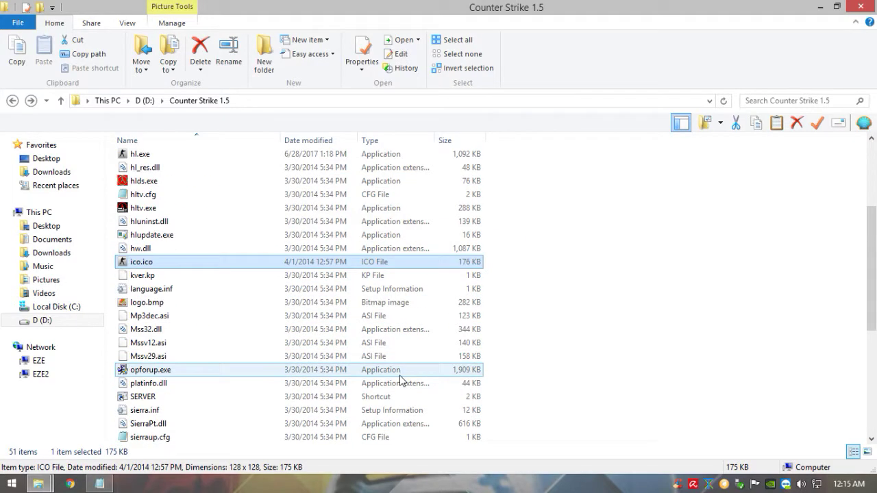
scroll(401, 380, up, 4)
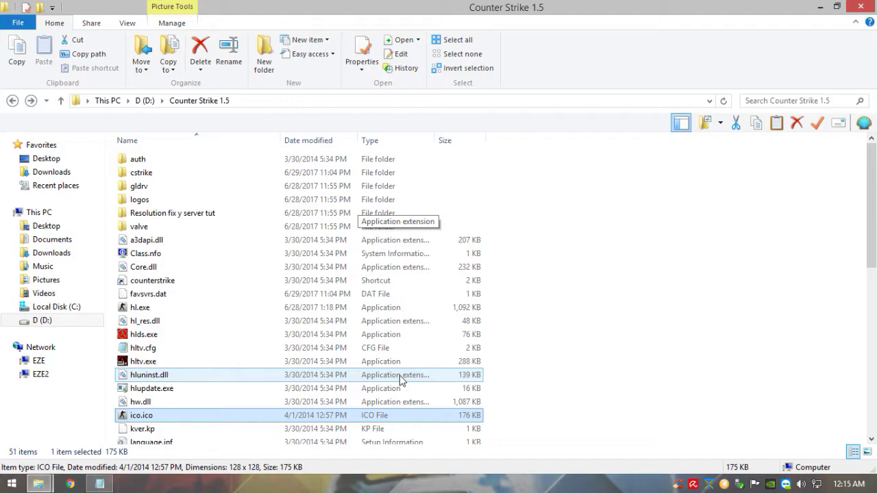
click(574, 321)
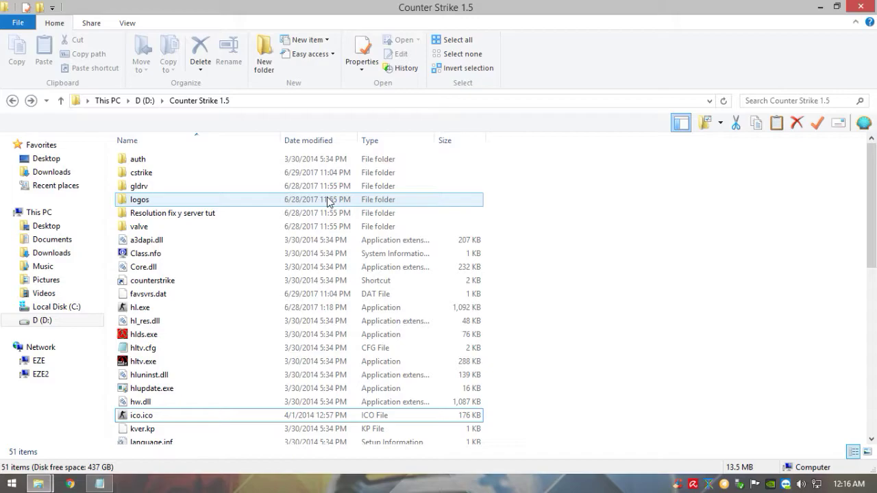
double_click(213, 215)
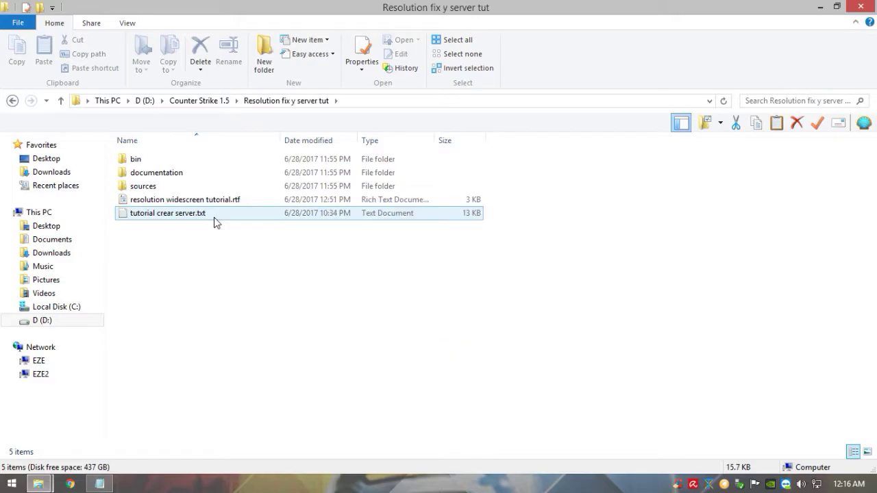
Step: Launch Be.HexEditor.exe from Resolution fix y server tut\bin and position its window
double_click(218, 160)
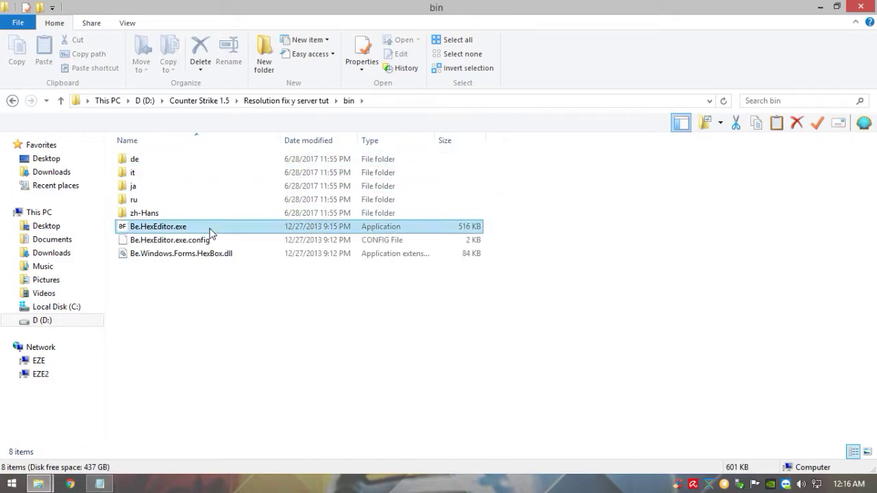
click(147, 229)
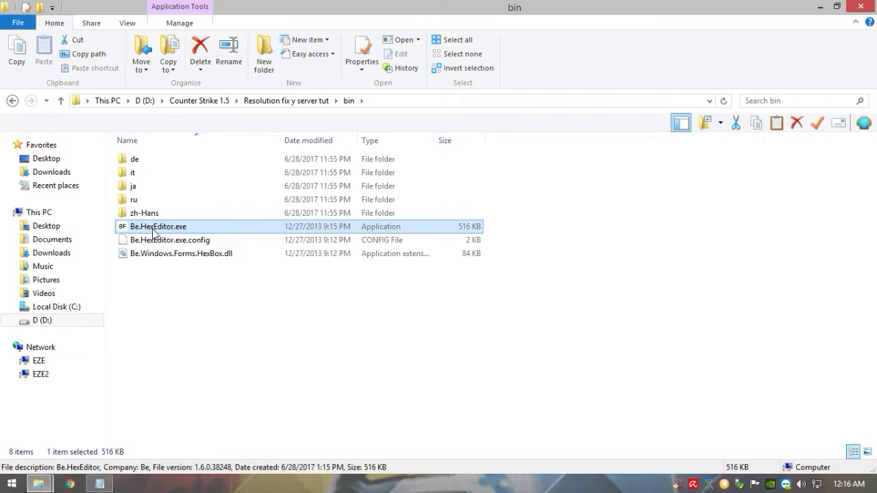
click(12, 102)
click(11, 102)
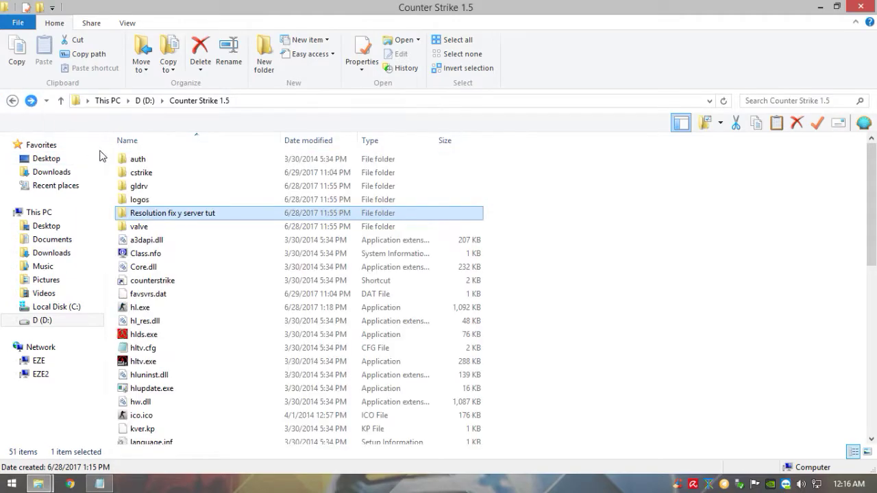
double_click(139, 214)
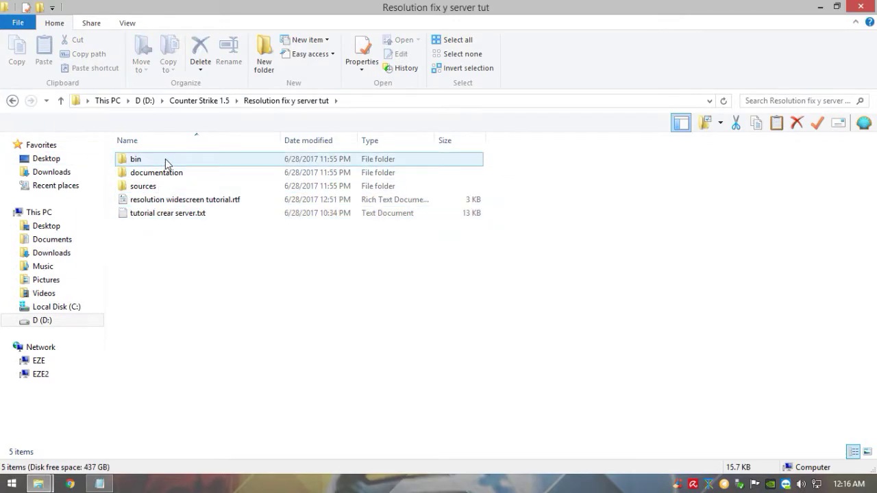
double_click(165, 160)
double_click(165, 226)
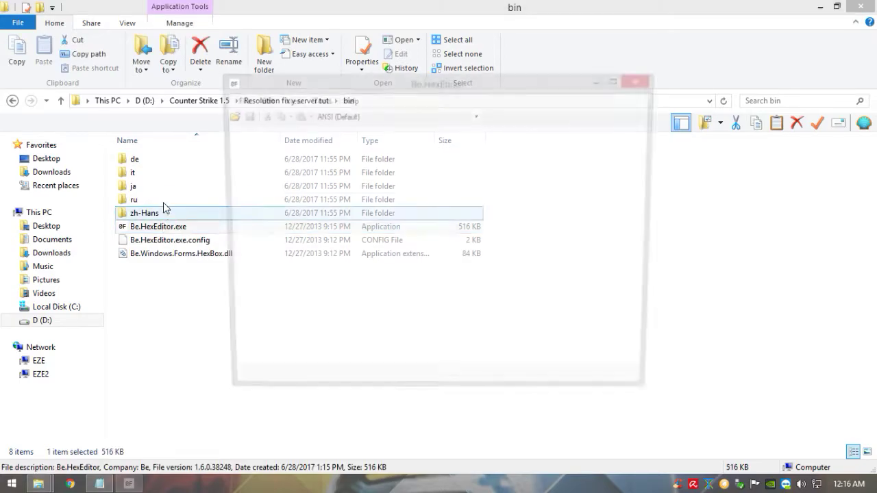
drag(337, 90, 364, 109)
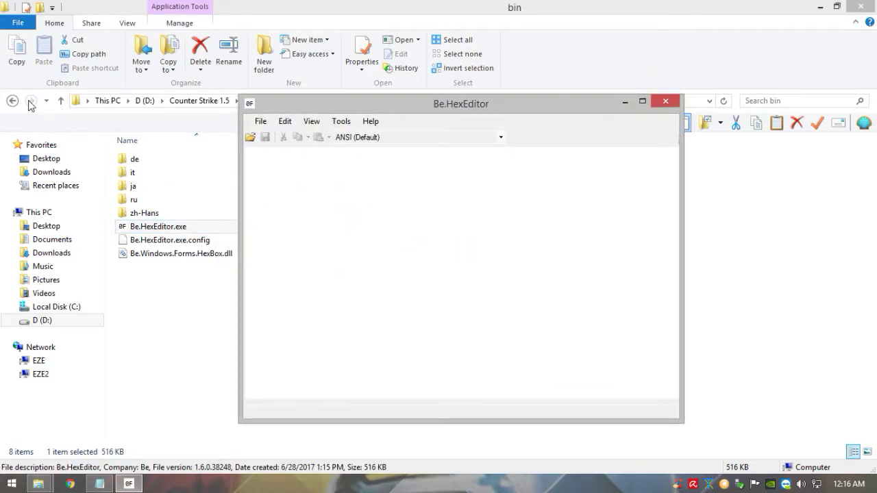
Step: Load D:\Counter Strike 1.5\hl.exe into Be.HexEditor
click(12, 101)
click(13, 100)
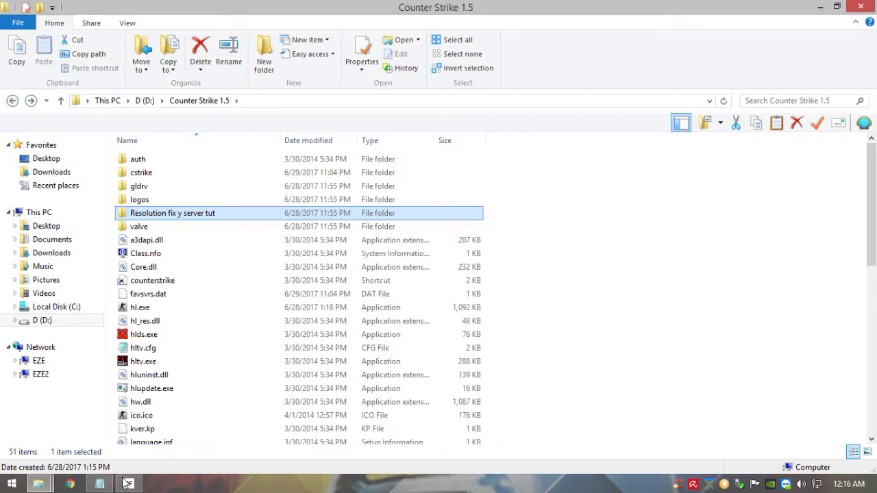
click(127, 483)
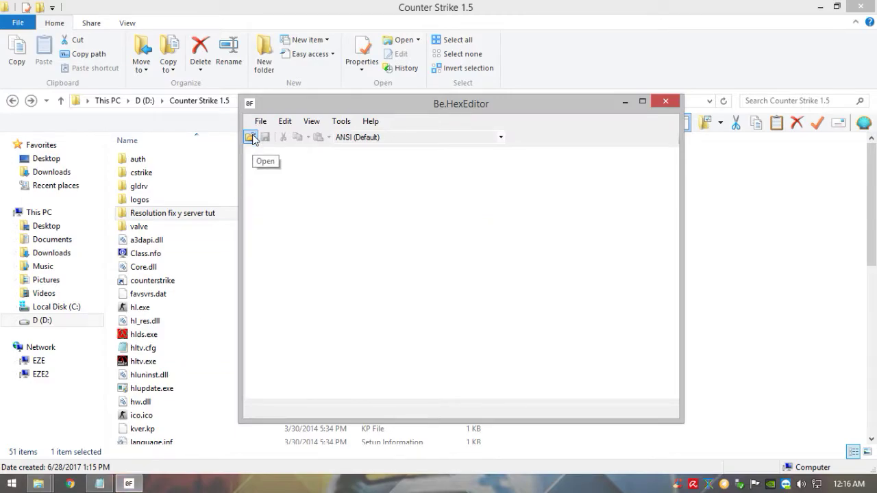
click(251, 138)
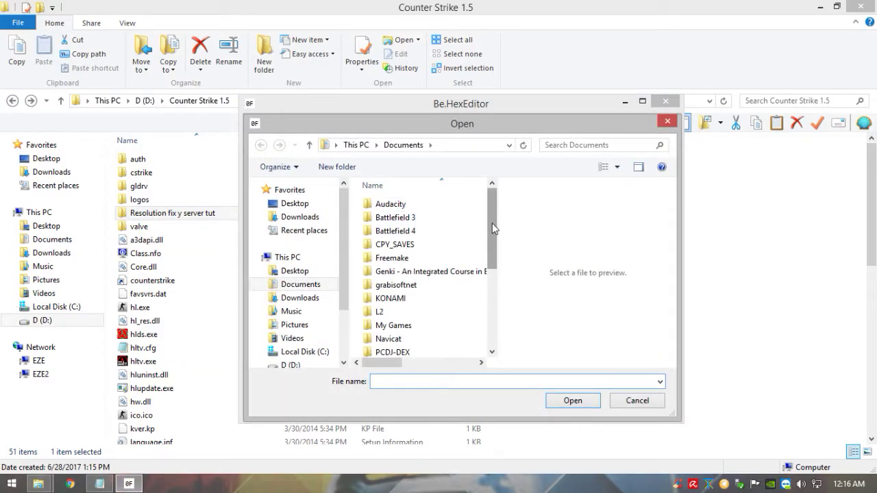
click(317, 366)
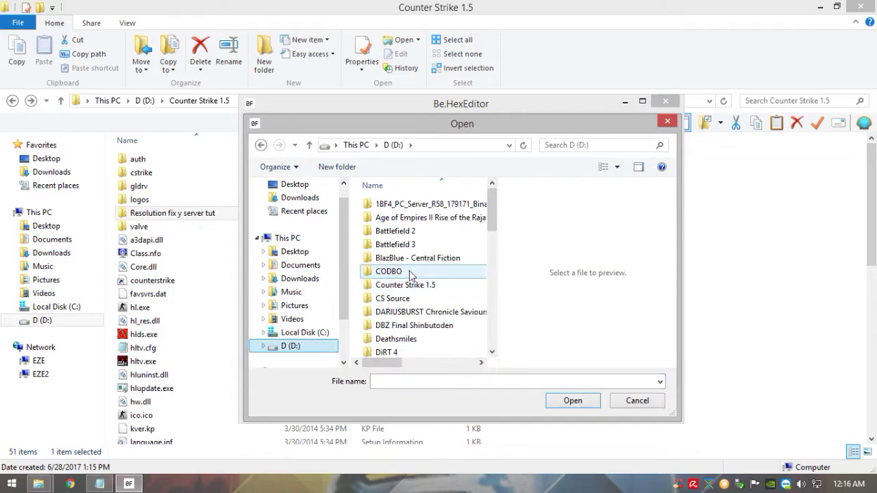
double_click(458, 287)
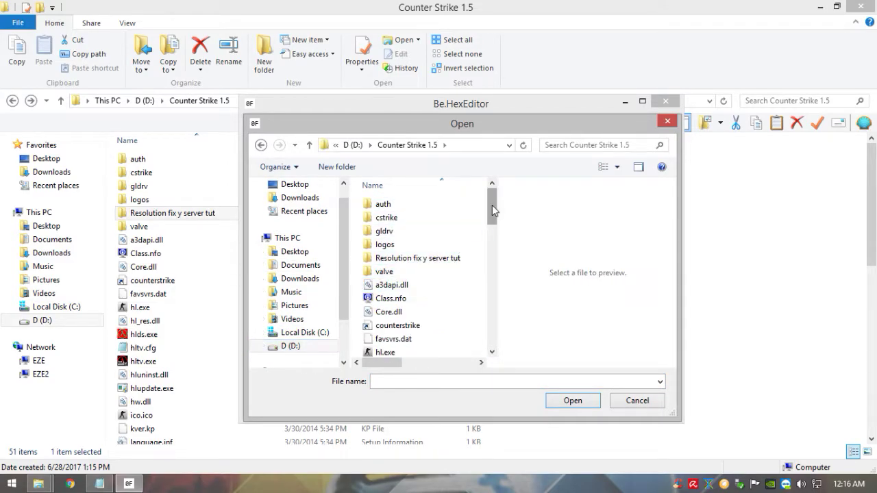
drag(492, 205, 491, 216)
click(428, 303)
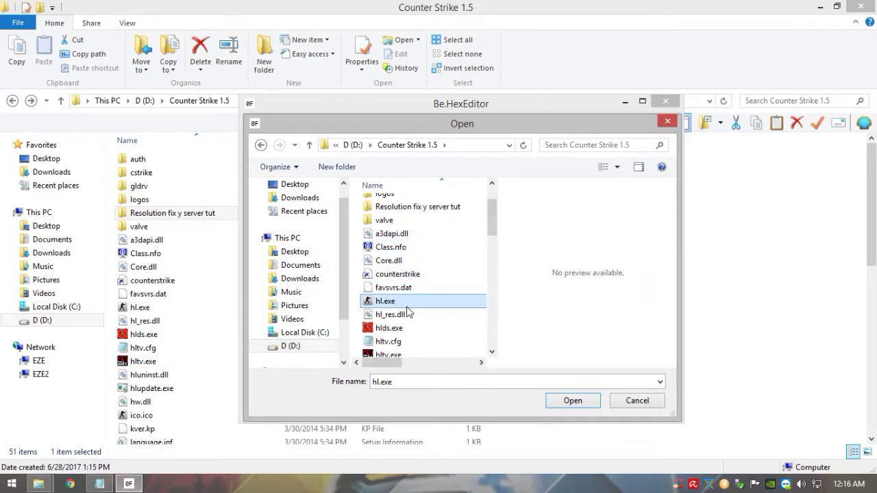
key(Return)
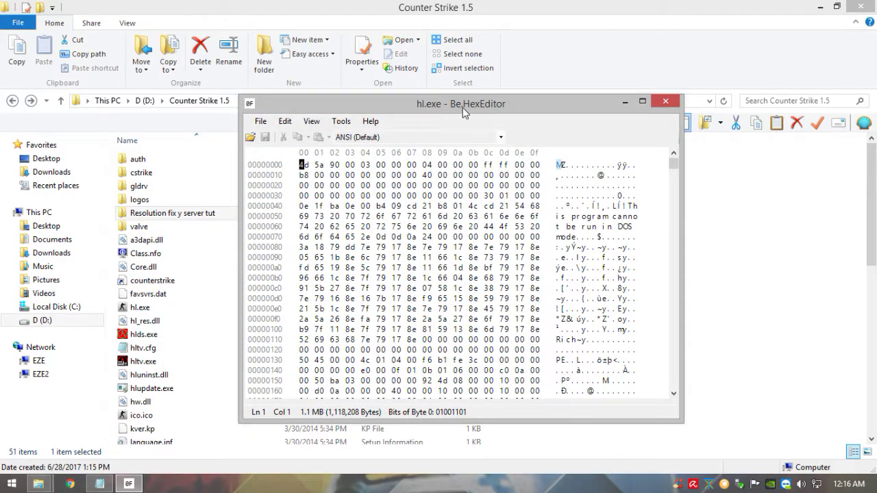
Step: Reposition the hex editor and minimize the Counter Strike 1.5 and Documents folder windows
drag(462, 108, 453, 119)
click(820, 7)
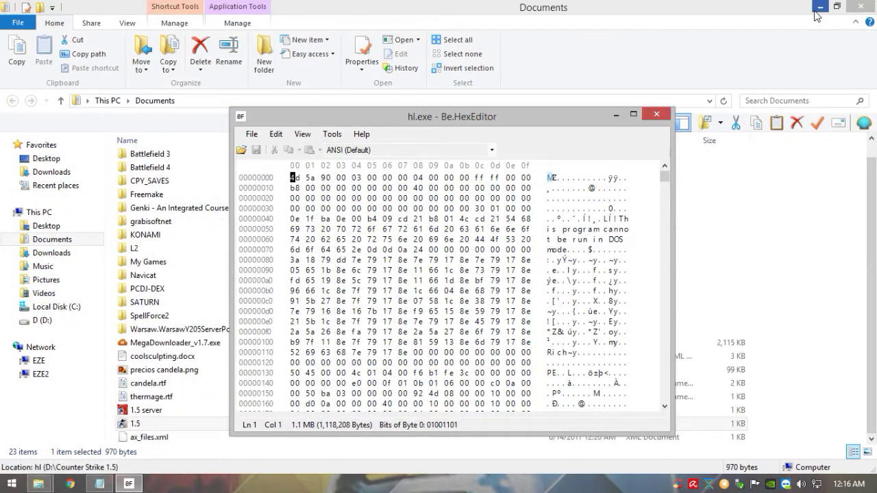
click(819, 7)
right_click(49, 208)
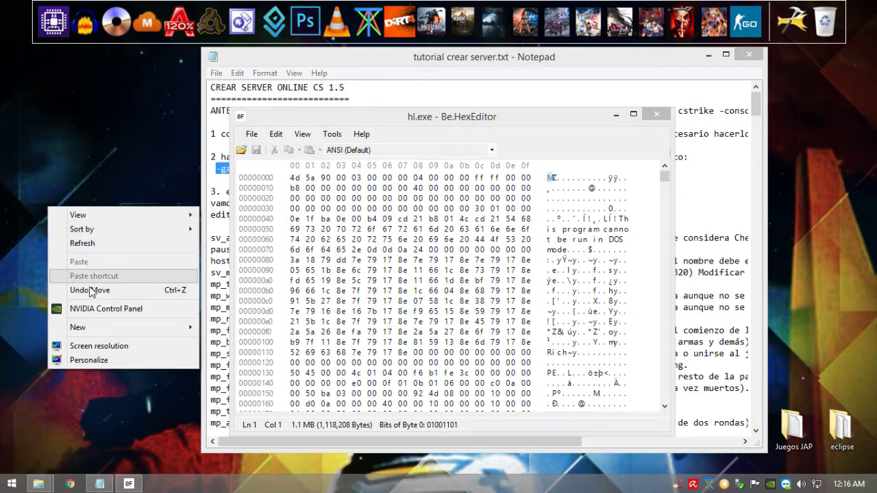
click(88, 346)
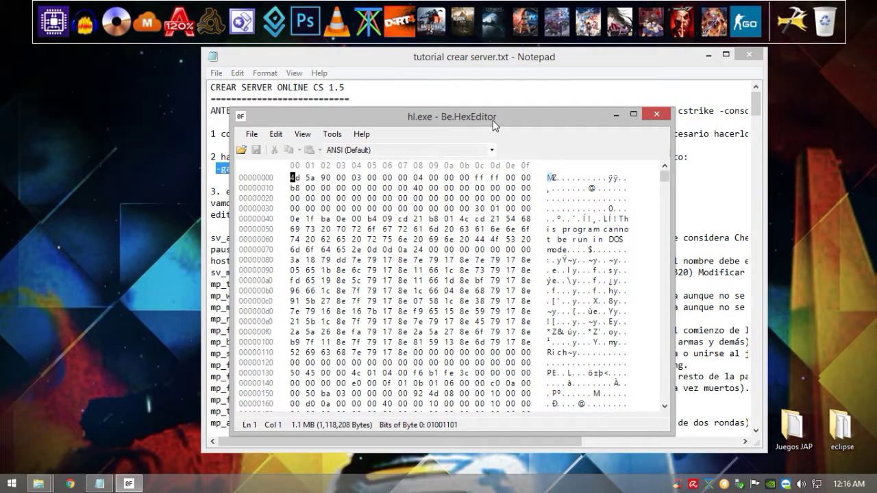
drag(492, 121, 535, 106)
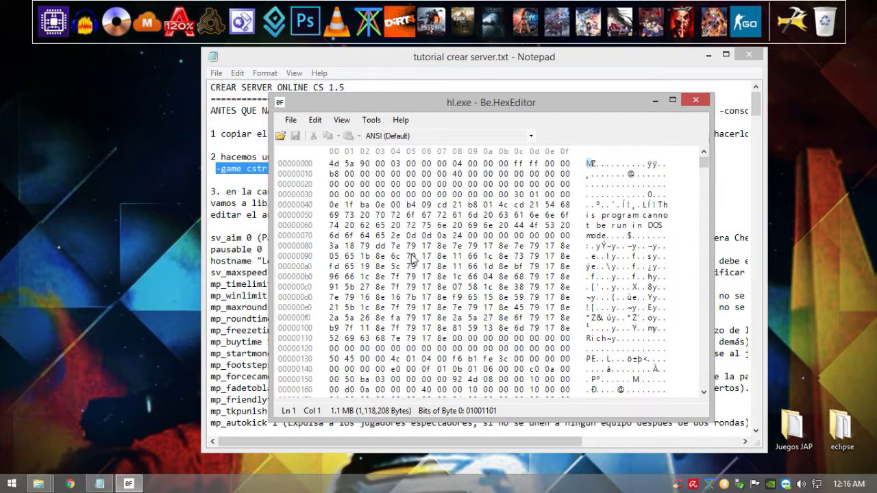
Step: Close the Notepad server tutorial and open Edit > Find in Be.HexEditor
click(110, 487)
right_click(112, 488)
click(137, 455)
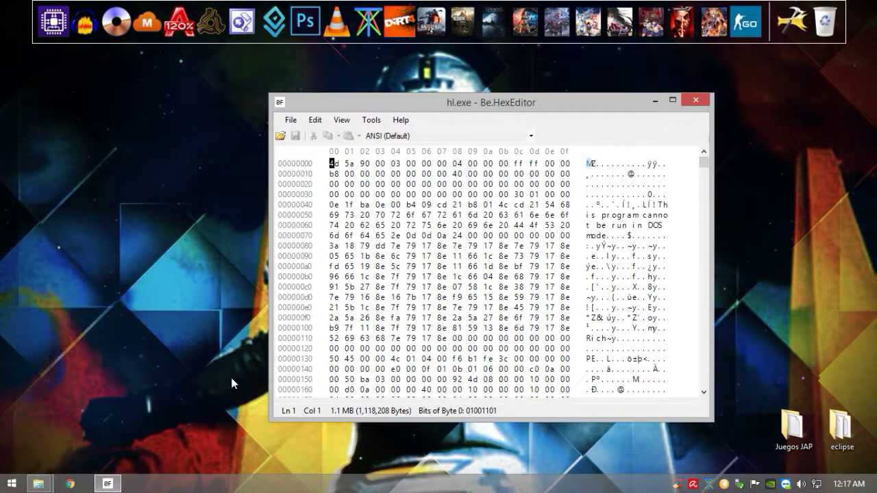
drag(410, 107, 398, 106)
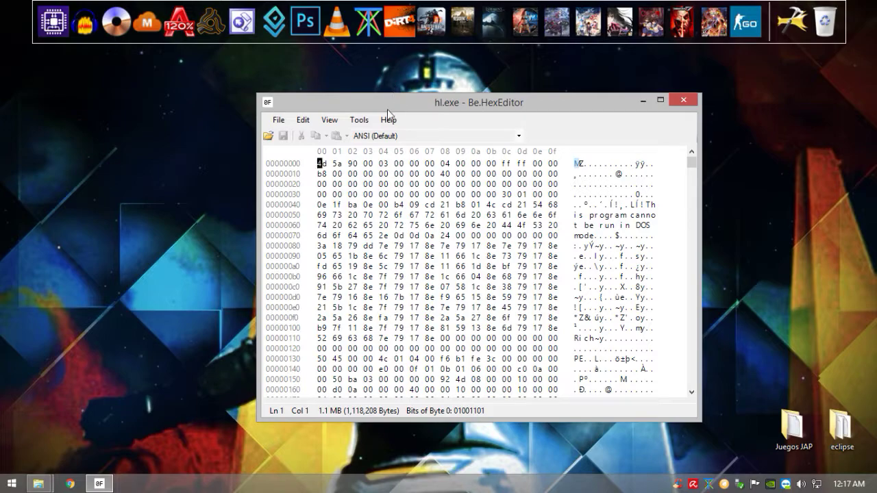
click(306, 121)
click(328, 210)
click(306, 220)
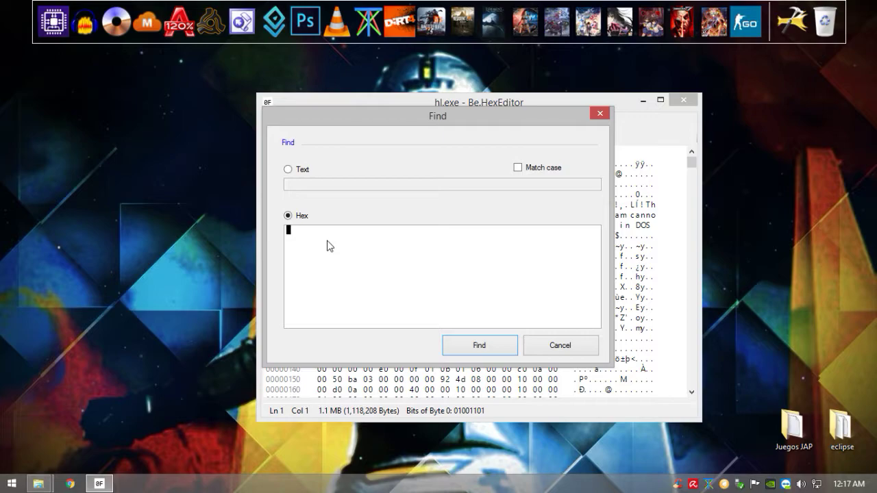
text(20 03 00 00 58 02 00 00)
click(456, 343)
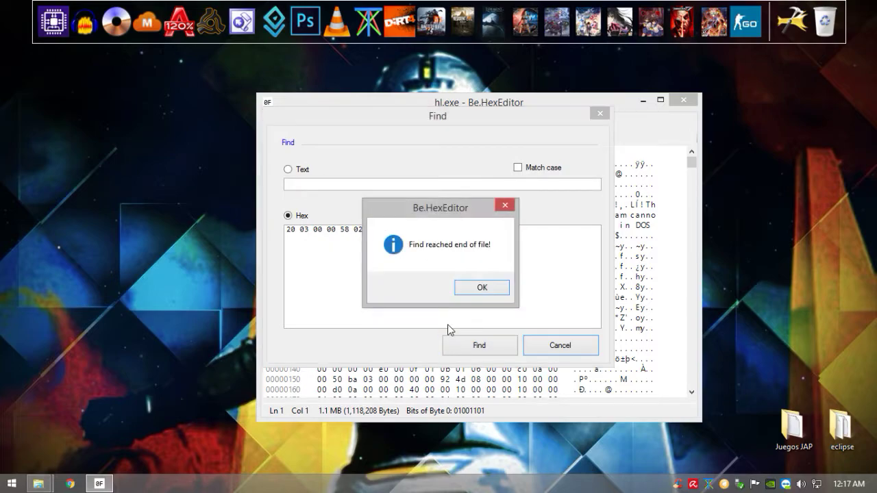
click(482, 288)
drag(425, 252, 221, 230)
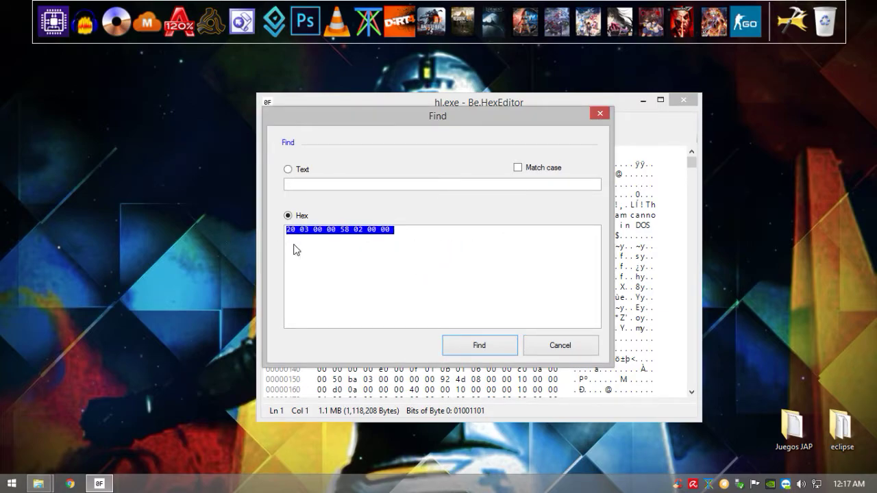
click(398, 229)
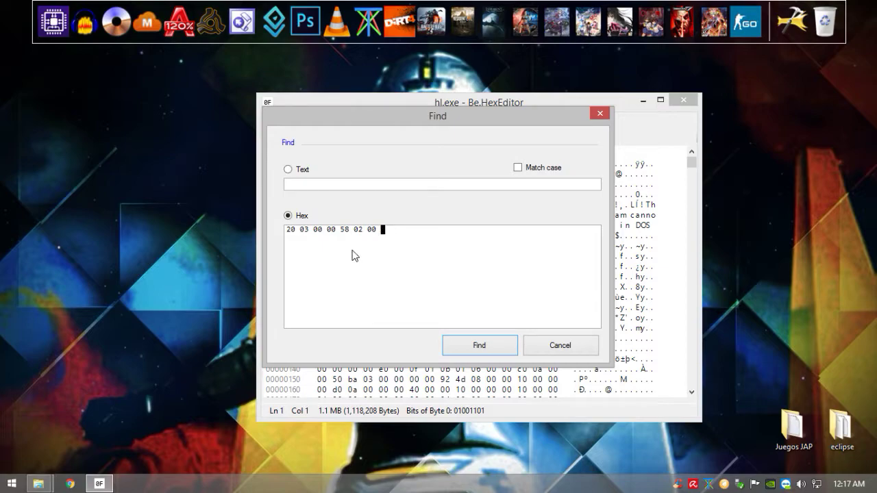
key(ctrl+a)
key(BackSpace)
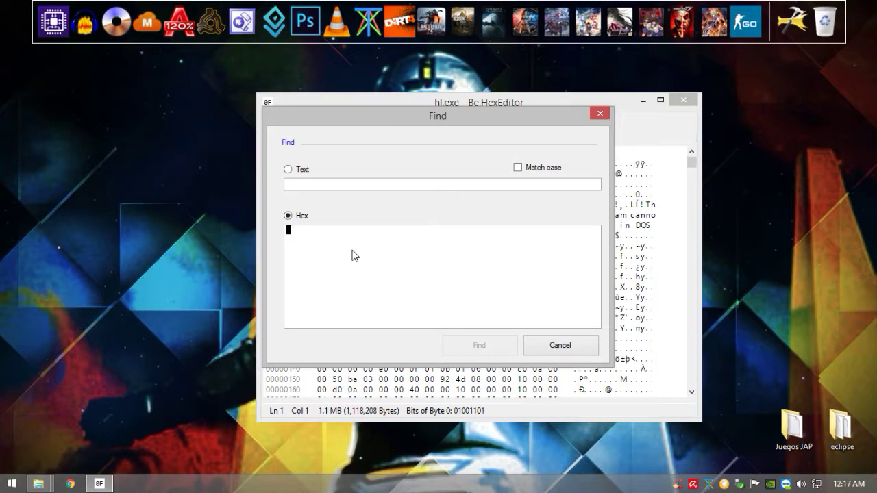
text(56 )
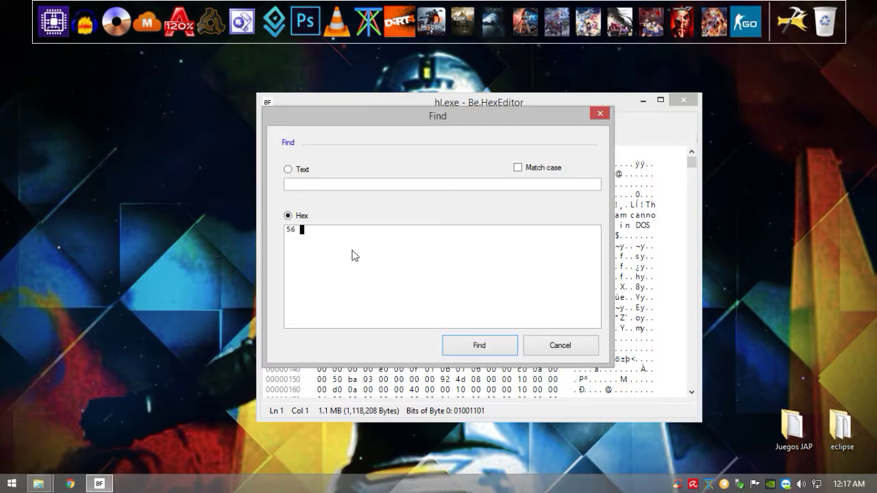
text(05 00 00 00 03 00 00)
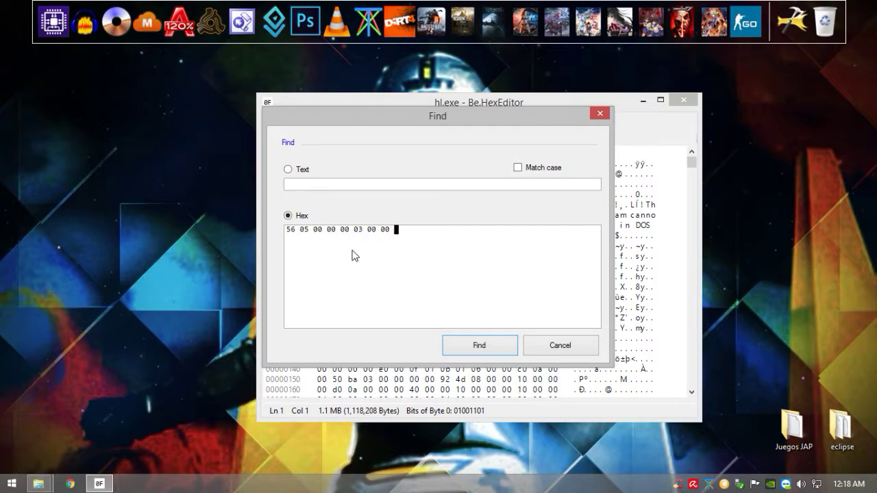
click(481, 344)
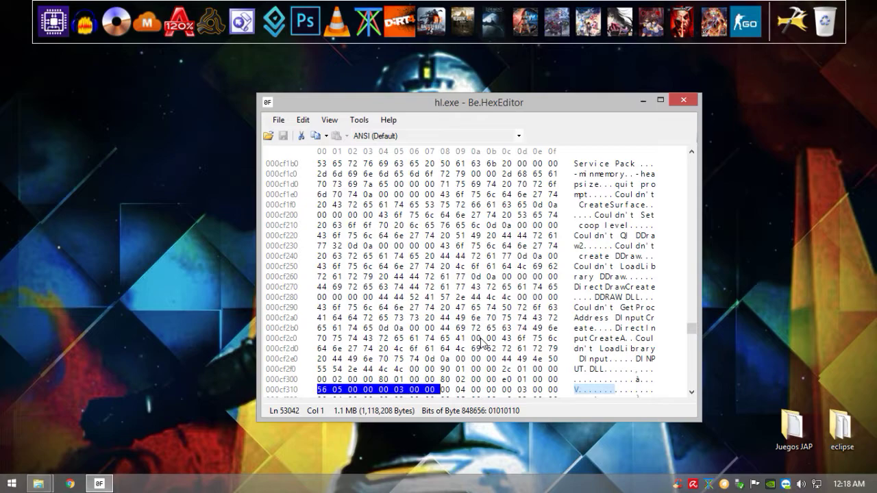
click(691, 393)
click(691, 393)
click(691, 393)
click(690, 393)
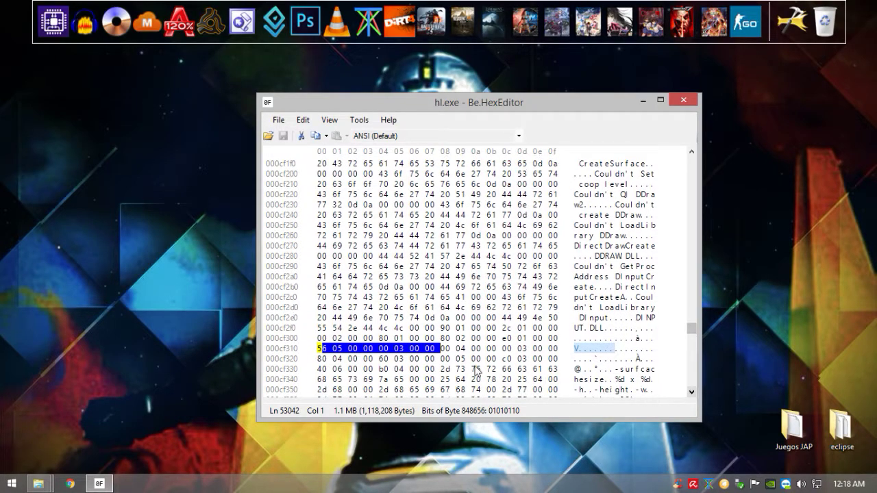
click(321, 351)
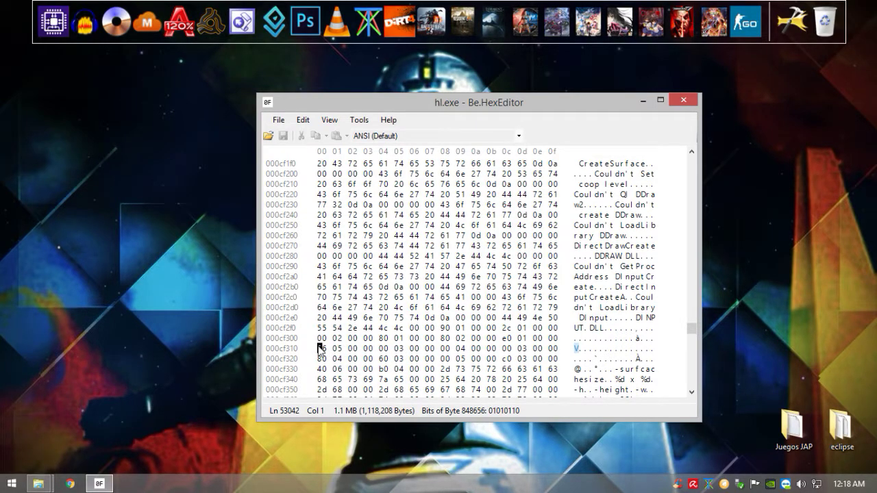
text(555555555)
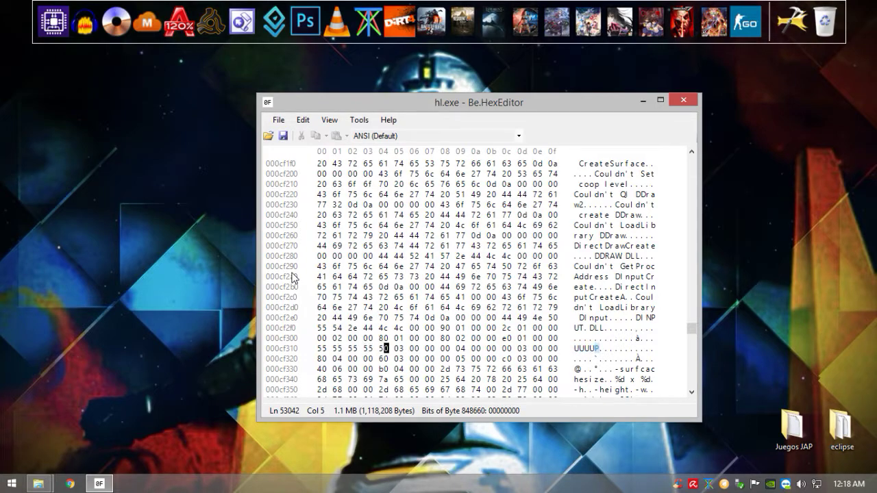
click(683, 100)
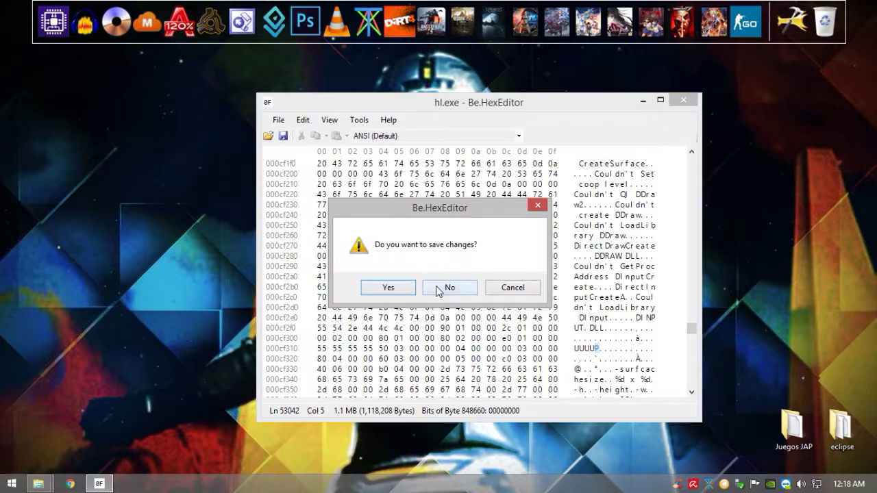
click(438, 289)
Step: Open resolution widescreen tutorial.rtf from the Resolution fix y server tut folder and maximize WordPad
mouse_move(38, 484)
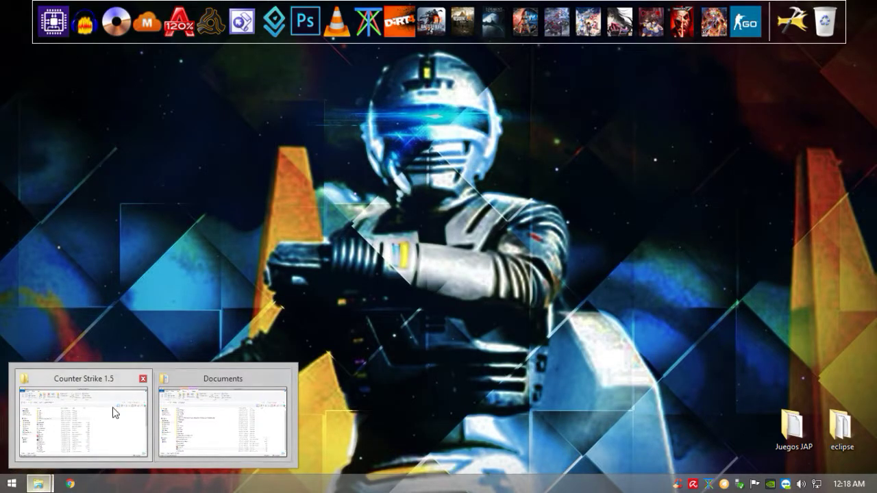
click(114, 411)
double_click(164, 211)
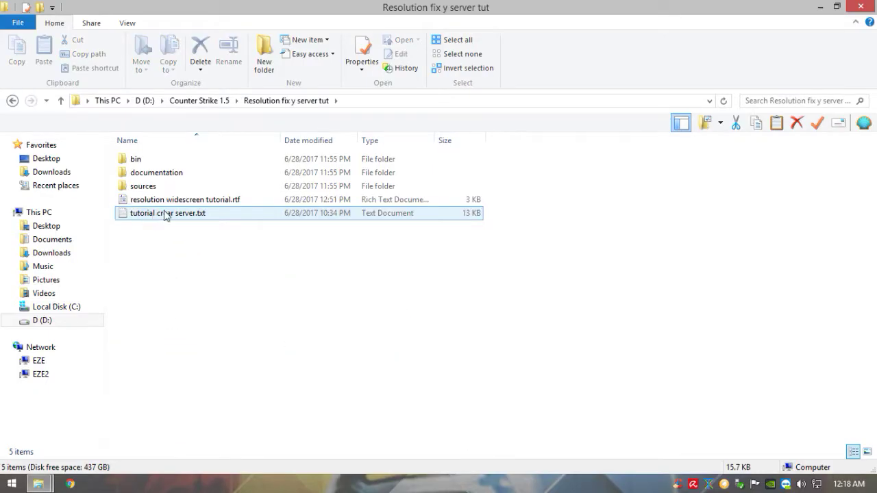
double_click(201, 200)
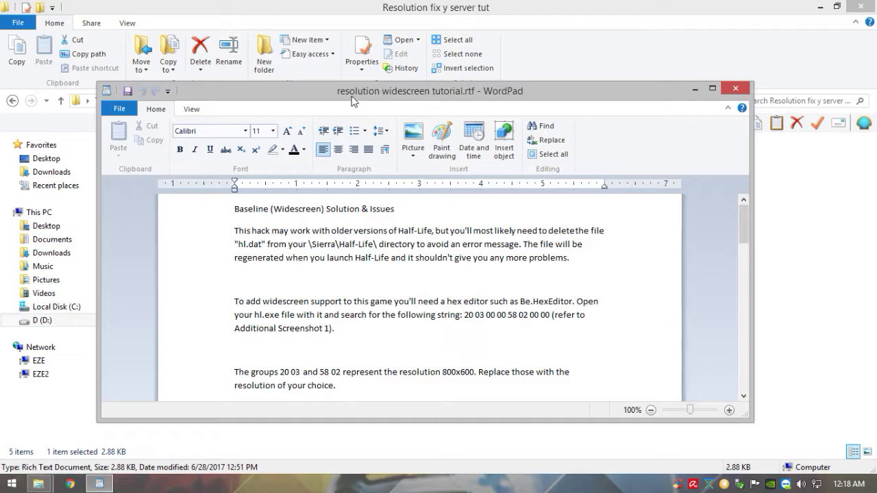
double_click(353, 101)
scroll(358, 143, down, 1)
scroll(352, 124, up, 1)
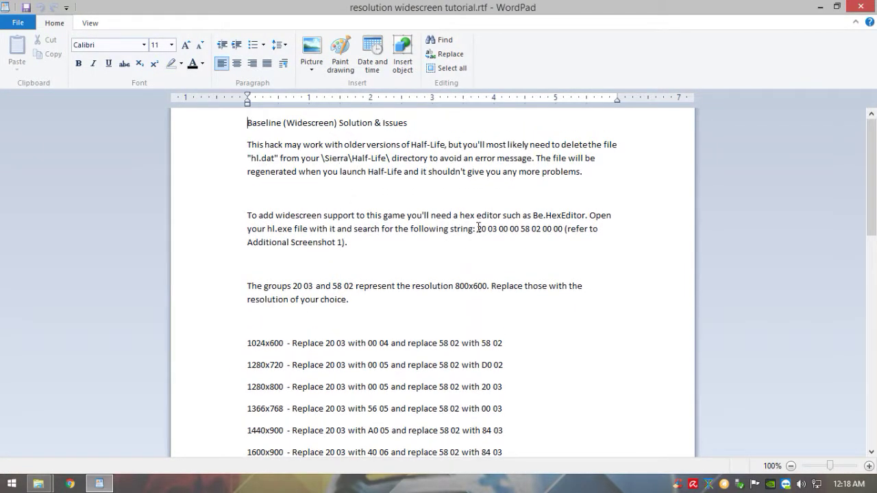
drag(478, 228, 563, 229)
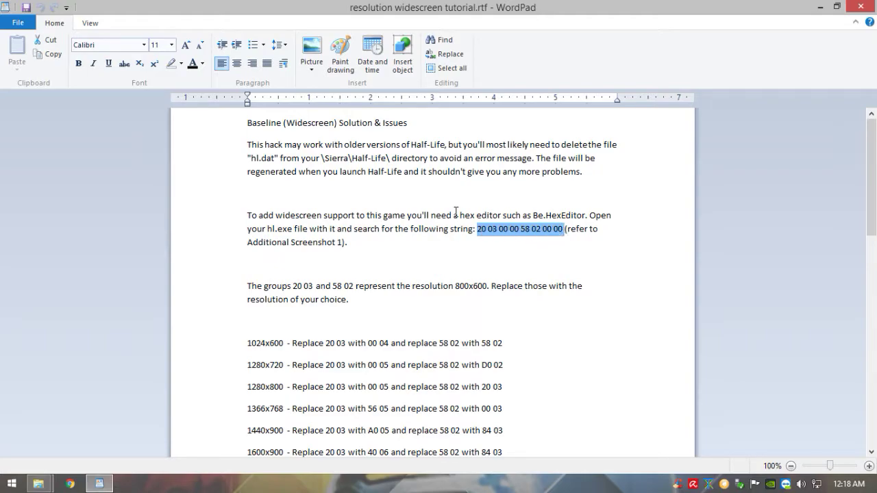
scroll(479, 227, down, 2)
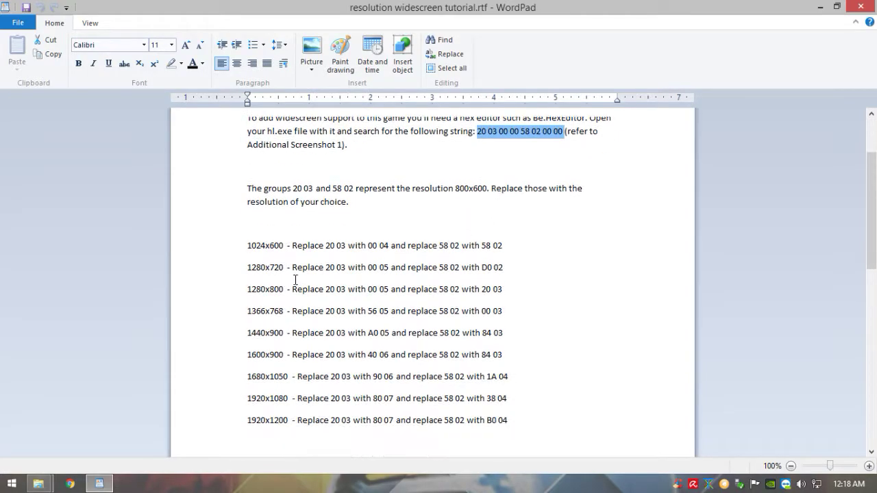
drag(248, 245, 530, 423)
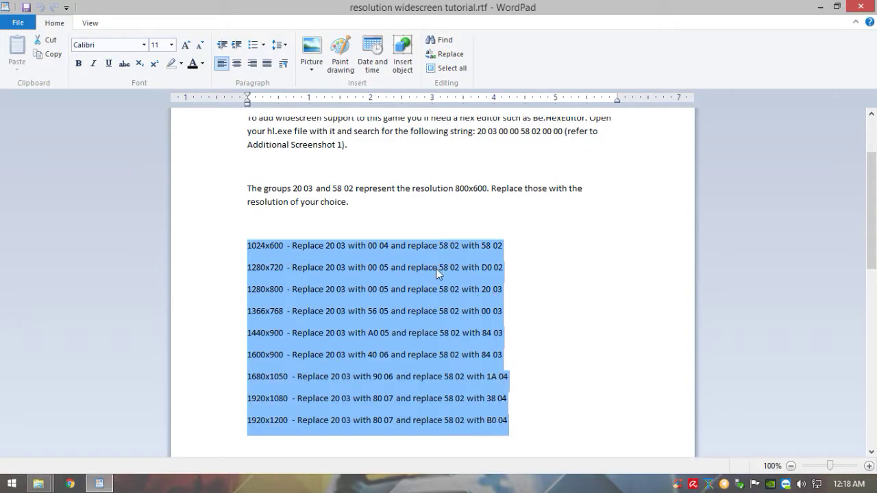
click(437, 271)
drag(248, 312, 511, 324)
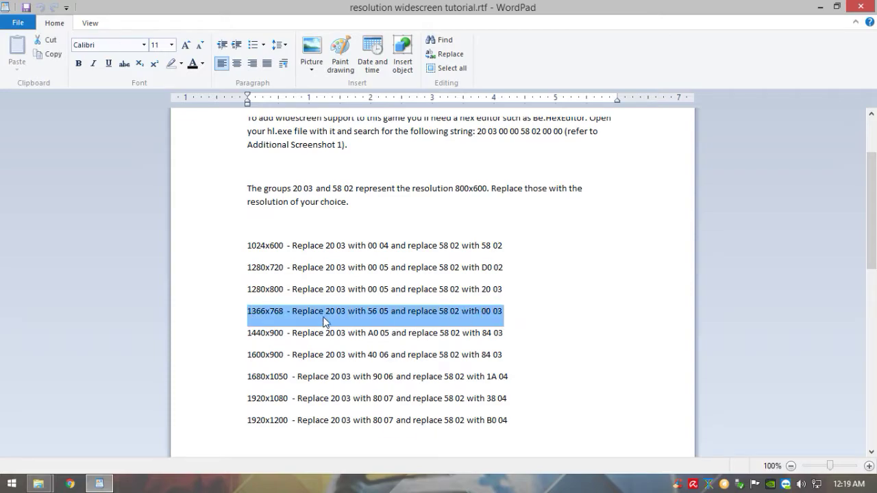
Step: Match 20 03 to 56 05 and 58 02 to 00 03 for 1366x768, then minimize WordPad
drag(477, 131, 496, 135)
drag(369, 310, 409, 310)
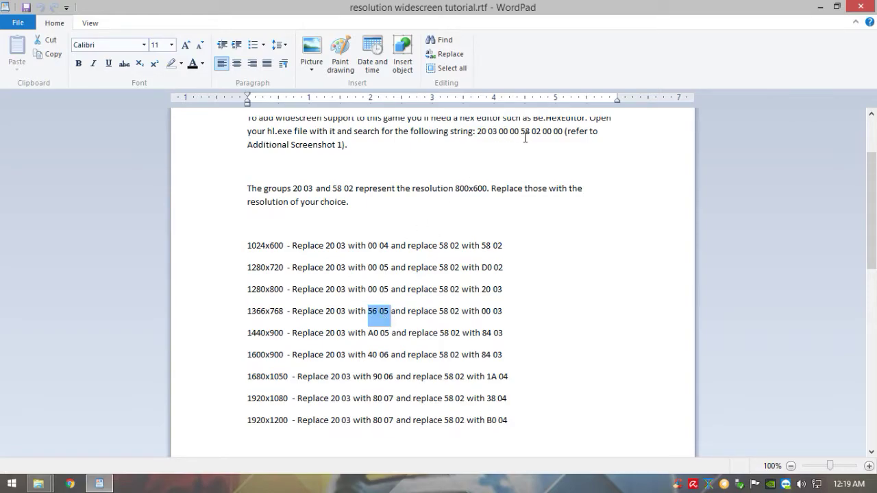
drag(520, 131, 542, 132)
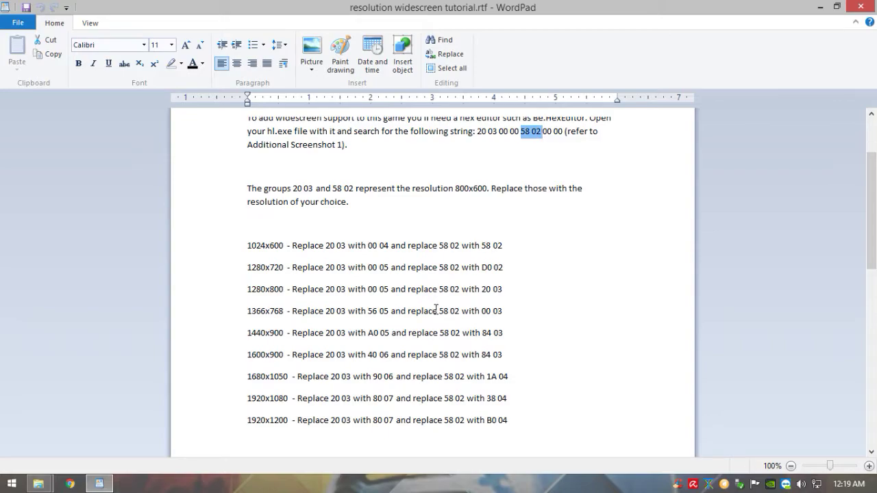
drag(482, 311, 504, 311)
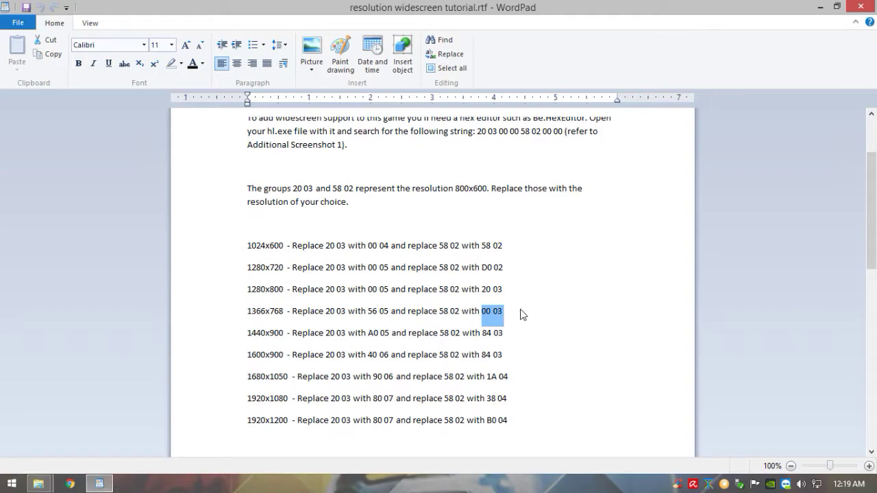
scroll(426, 301, down, 5)
scroll(426, 301, down, 2)
scroll(421, 284, up, 3)
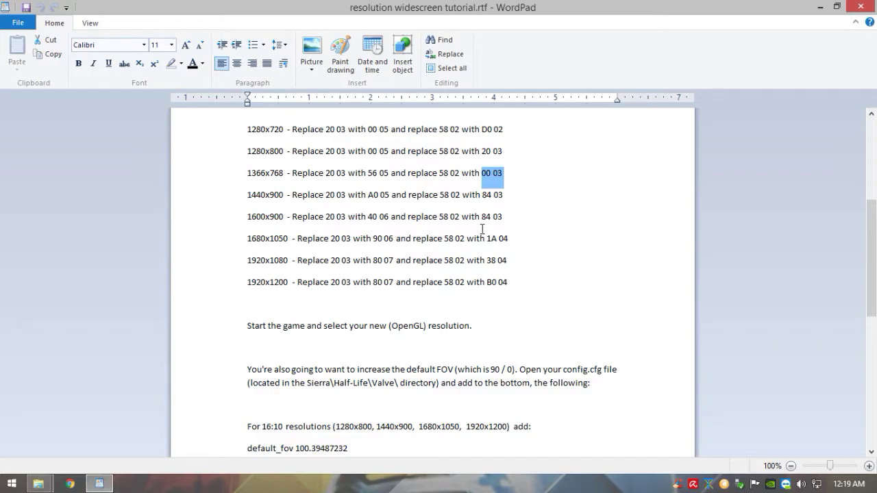
click(820, 6)
Step: Open config.cfg from the Counter Strike 1.5 valve folder in Notepad
click(12, 101)
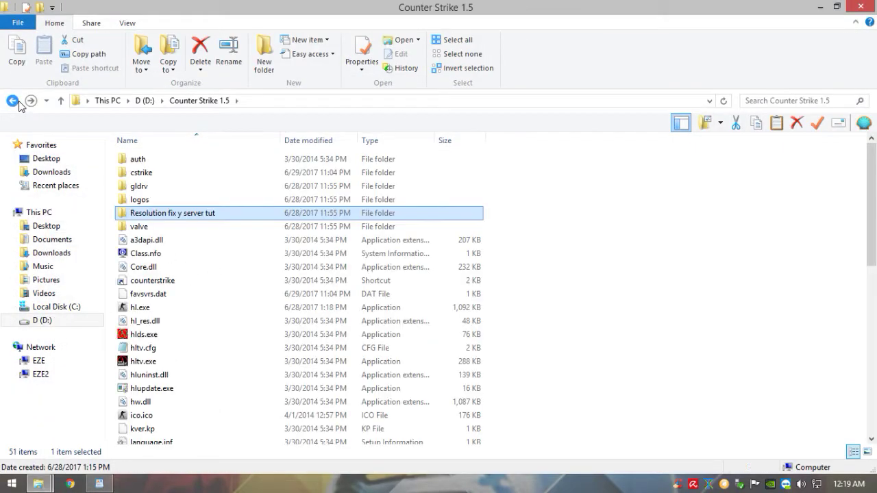
double_click(178, 226)
scroll(287, 261, down, 3)
scroll(287, 261, down, 1)
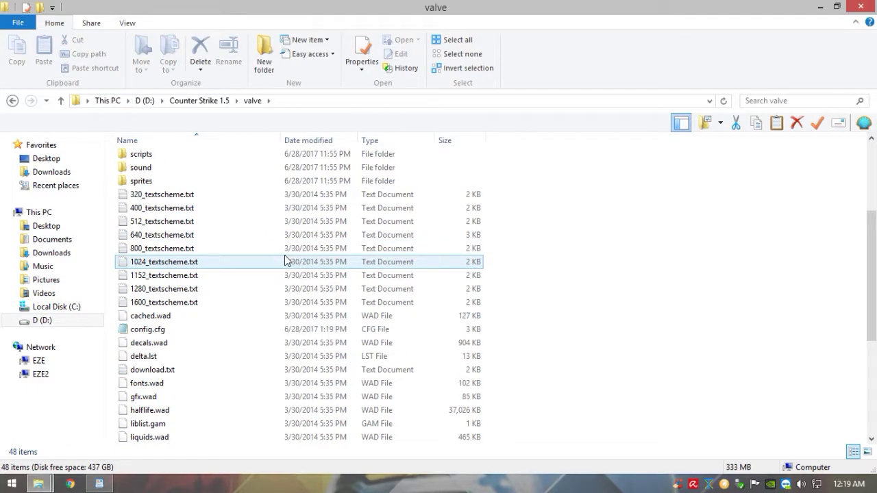
click(195, 330)
double_click(196, 329)
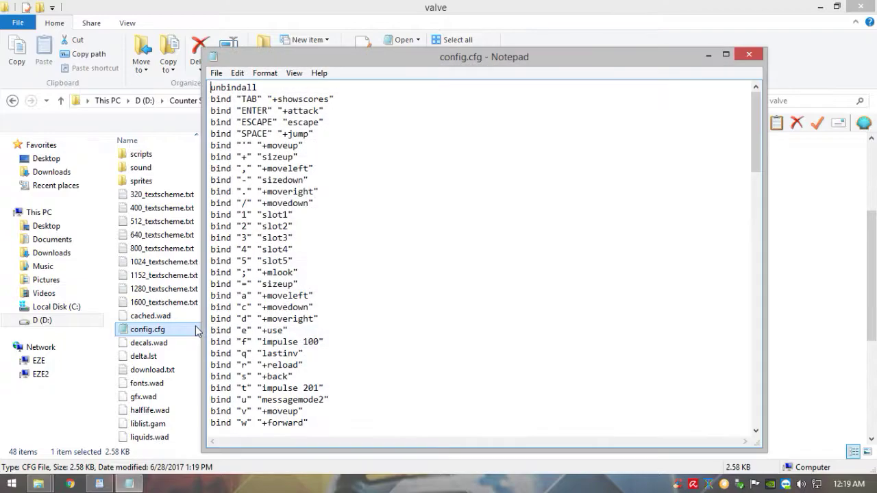
Step: Scroll to the end and highlight the default_fov 106.270273206 line, then return to the tutorial
drag(756, 142, 752, 394)
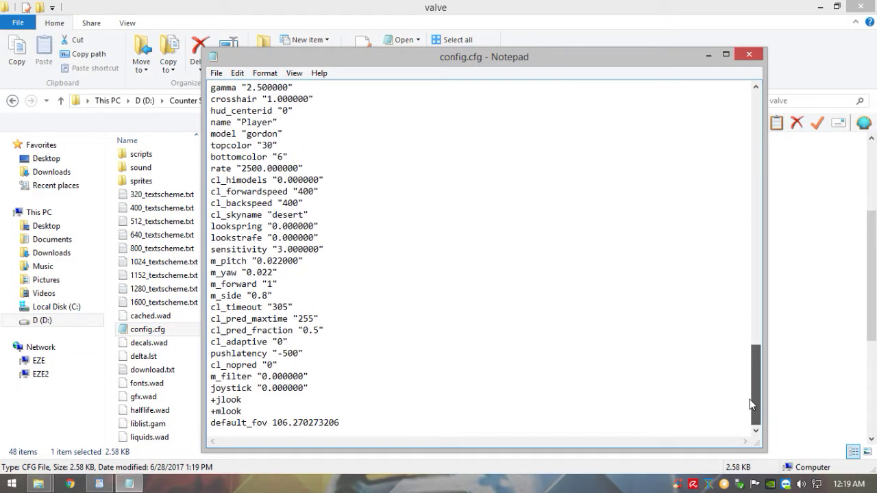
drag(339, 423, 210, 423)
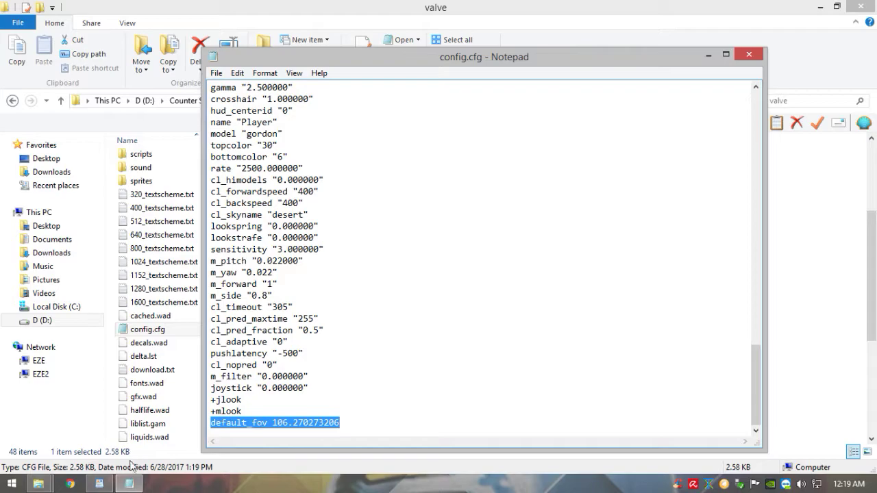
click(100, 484)
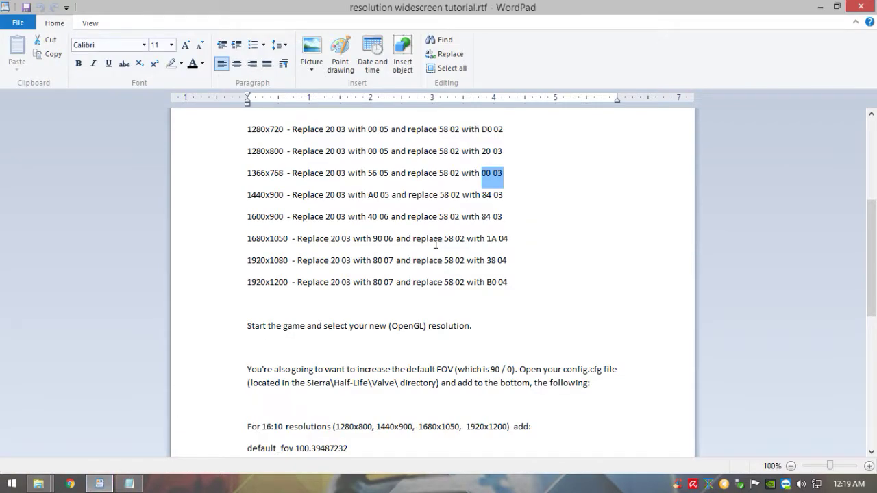
Step: Highlight the tutorial's 16:10 default_fov 100.39487232 and 16:9 default_fov 106.270273206 lines
scroll(440, 226, down, 5)
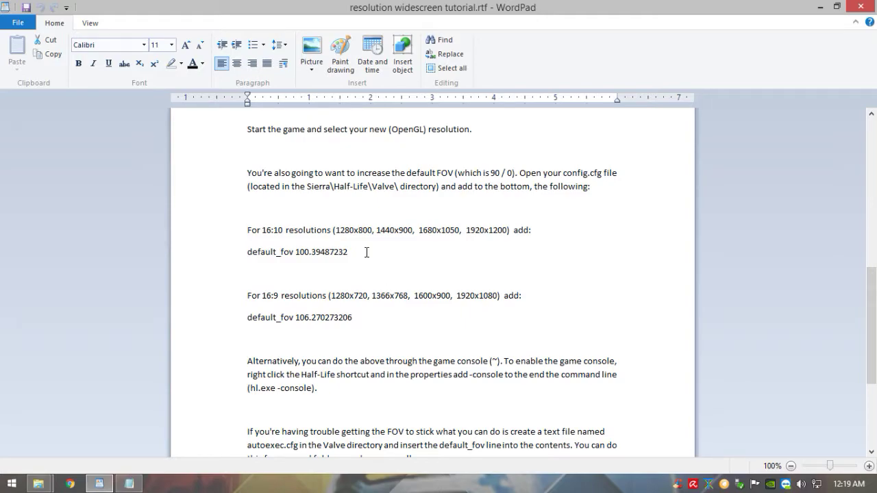
drag(367, 252, 247, 251)
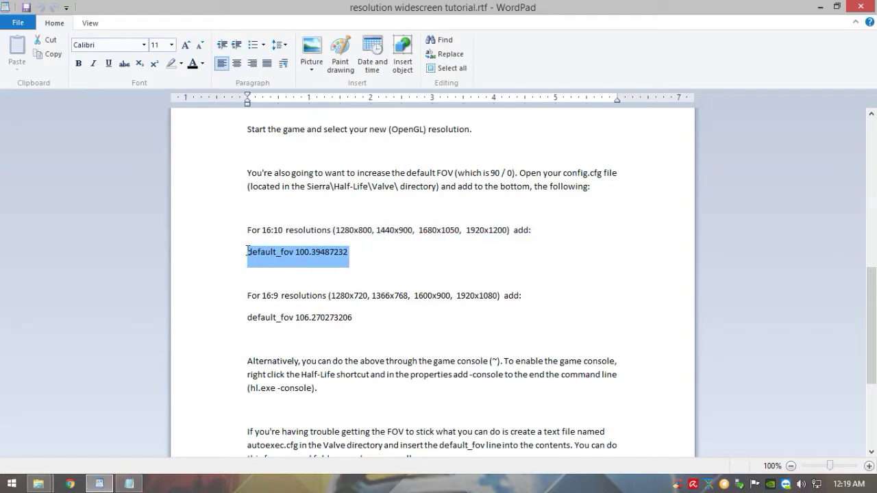
drag(354, 317, 231, 318)
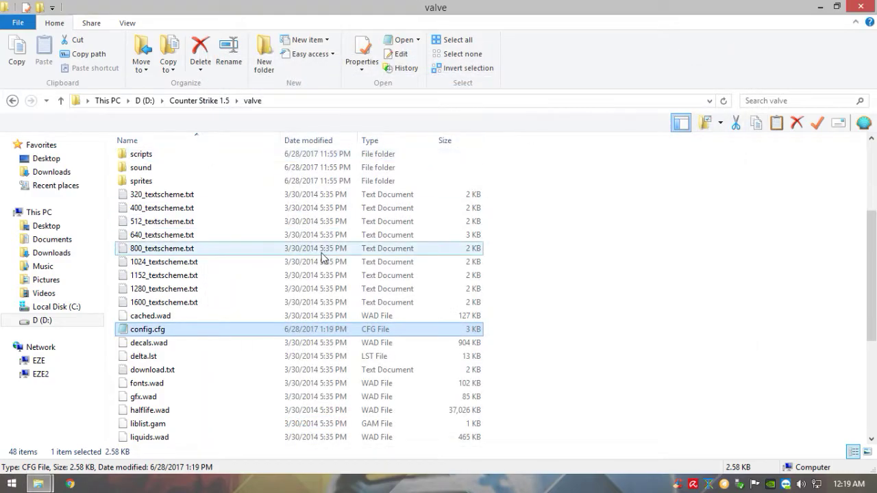
Step: Navigate to cstrike\addons\amxmodx\configs and open users.ini in Notepad
click(519, 293)
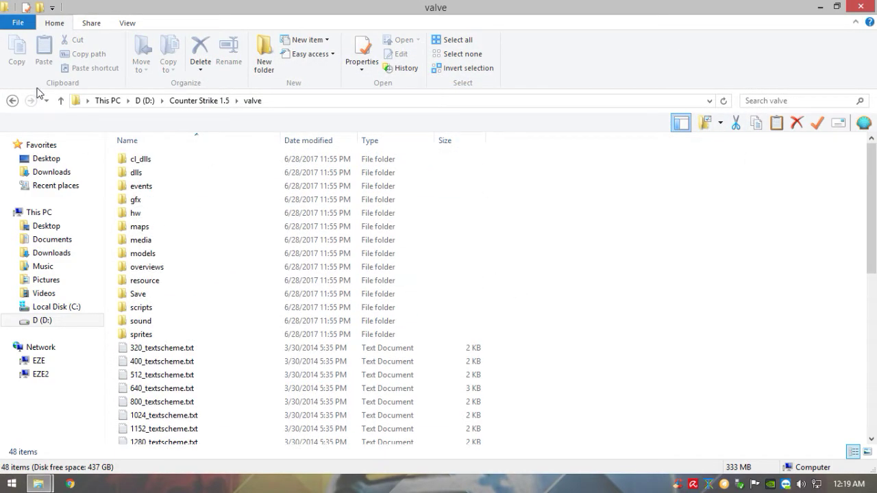
click(19, 102)
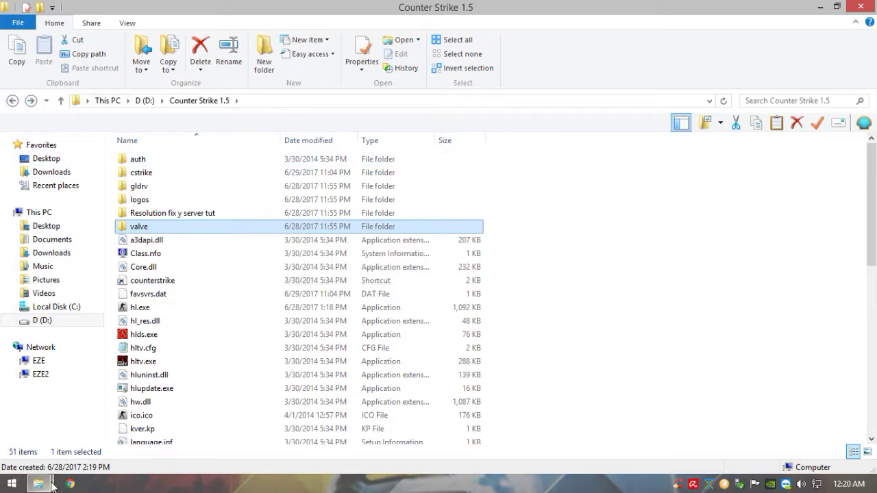
click(209, 176)
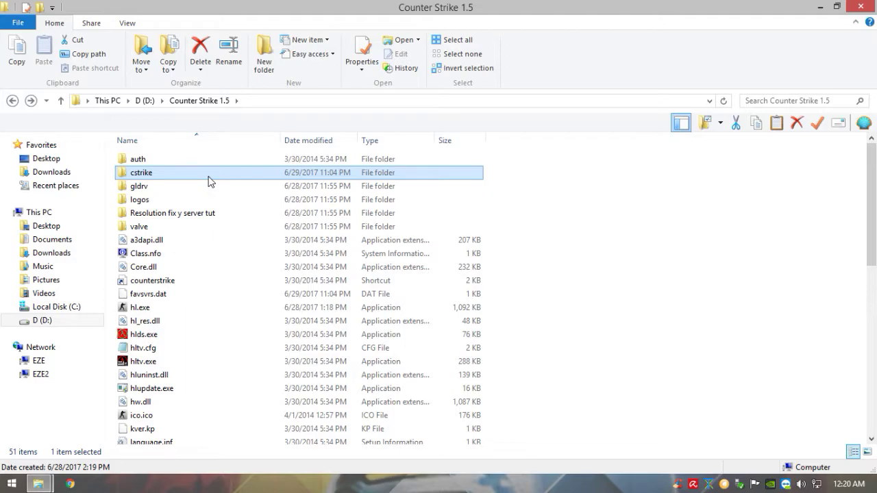
double_click(209, 179)
double_click(247, 159)
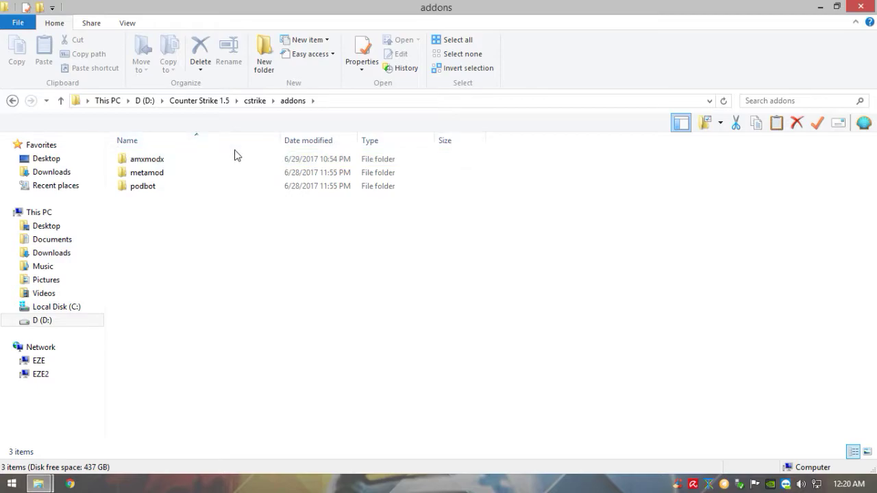
double_click(228, 162)
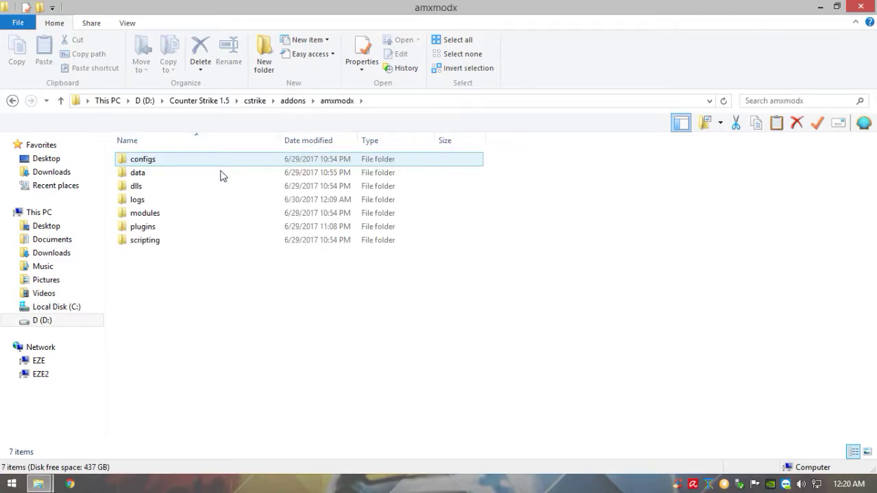
double_click(222, 165)
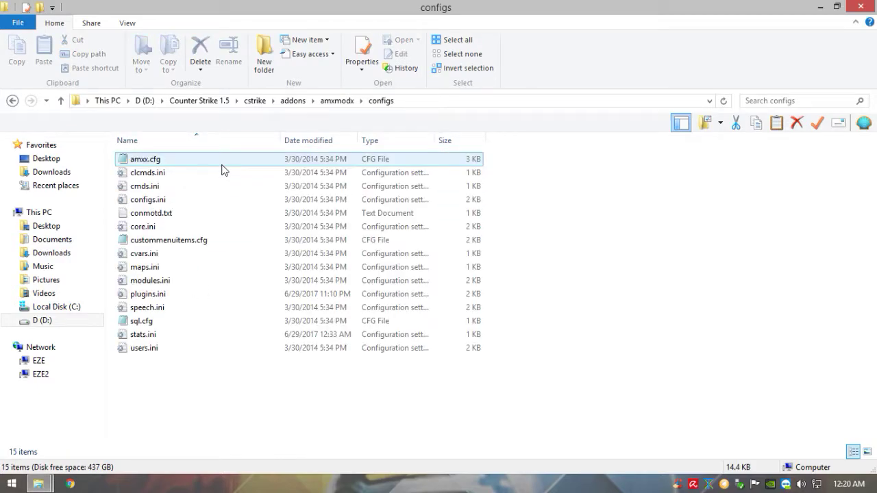
double_click(190, 349)
Step: Paste an admin account line at the end of users.ini and check its password field
scroll(525, 239, down, 6)
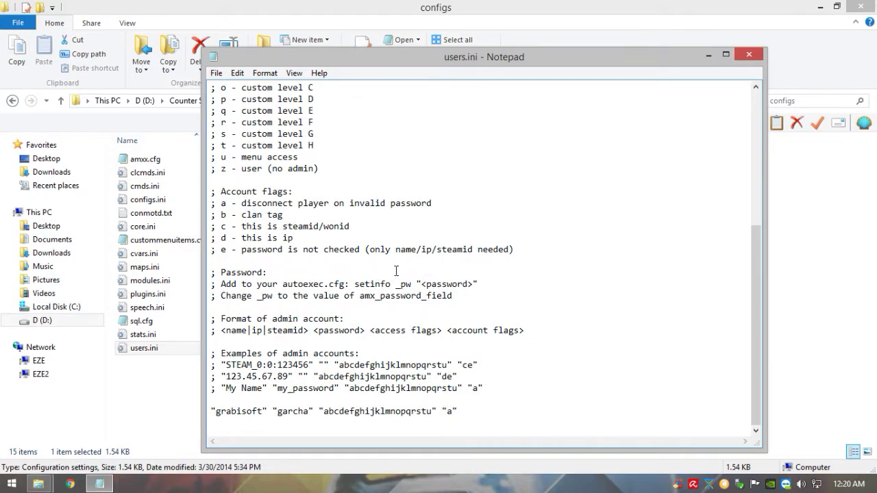
key(Return)
key(shift+Up)
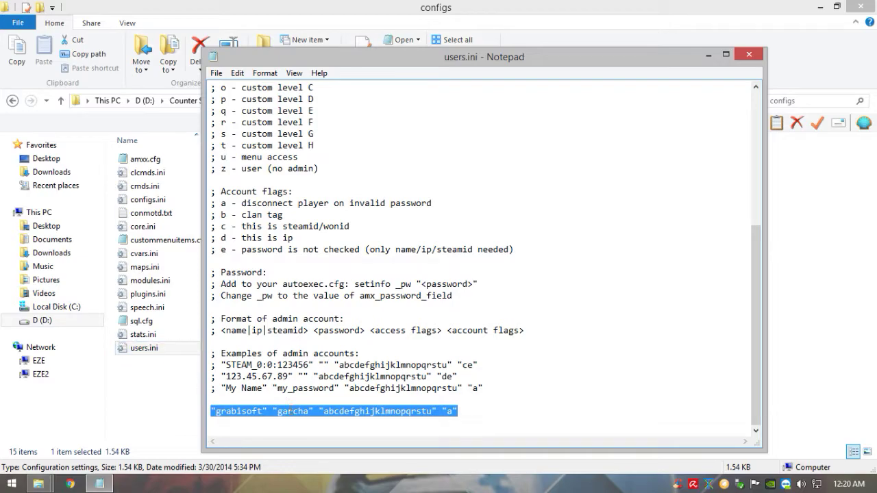
double_click(290, 410)
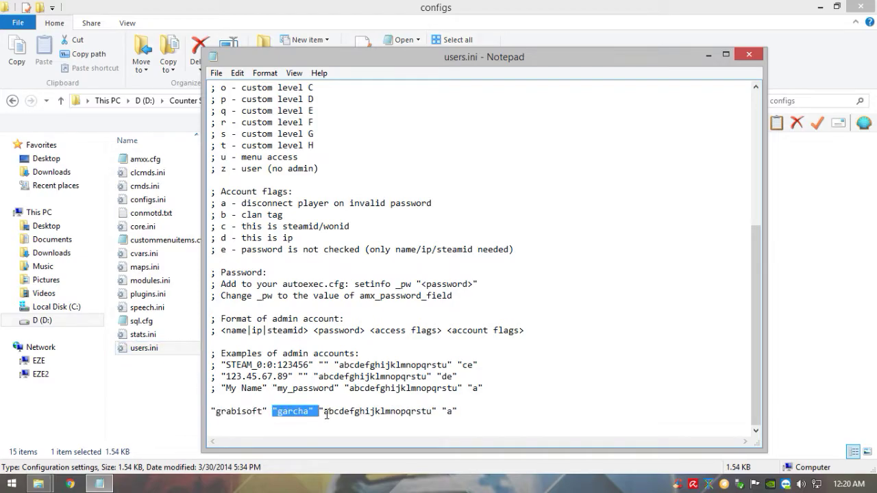
click(452, 419)
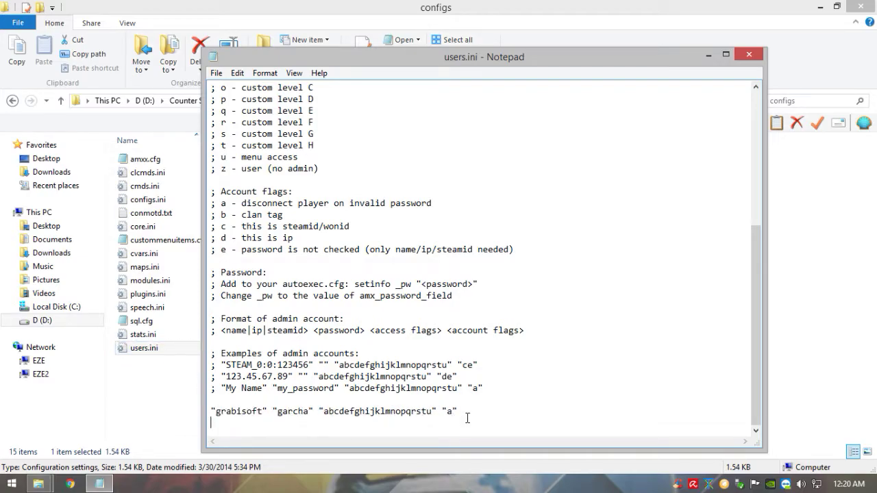
drag(478, 414, 205, 414)
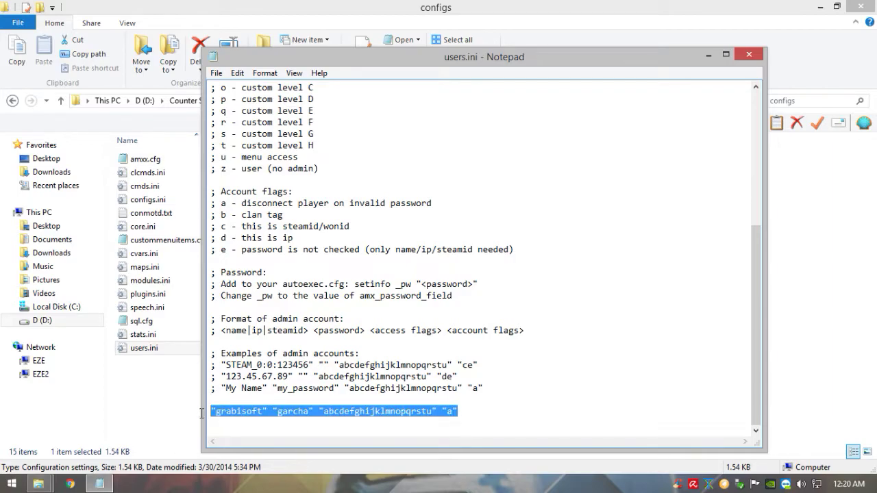
Step: Close users.ini and go back up to the addons folder
scroll(444, 172, up, 4)
scroll(445, 171, up, 3)
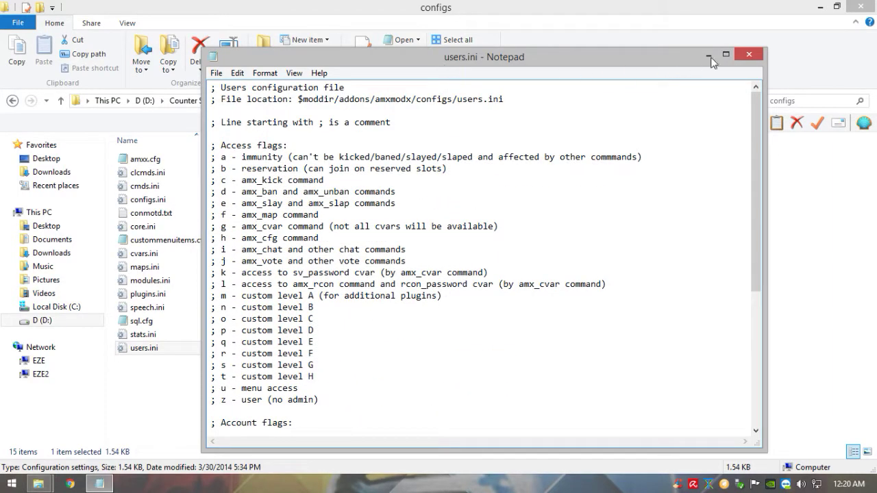
click(748, 54)
click(11, 100)
click(12, 100)
Step: Open cstrike's autoexec.cfg, check the _pw admin password value, and close it
click(11, 100)
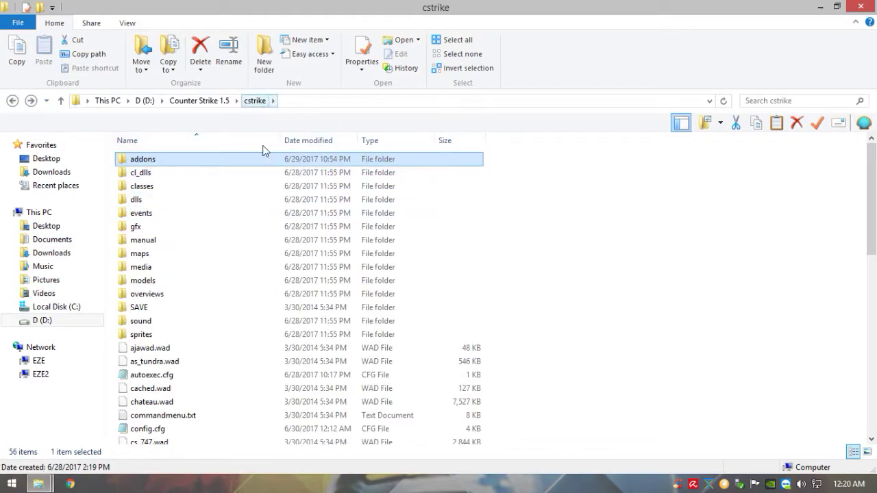
click(166, 381)
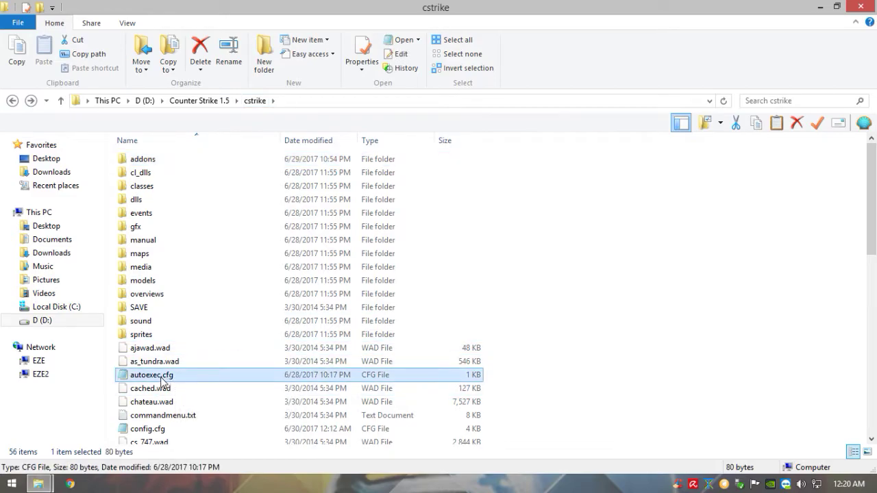
double_click(166, 381)
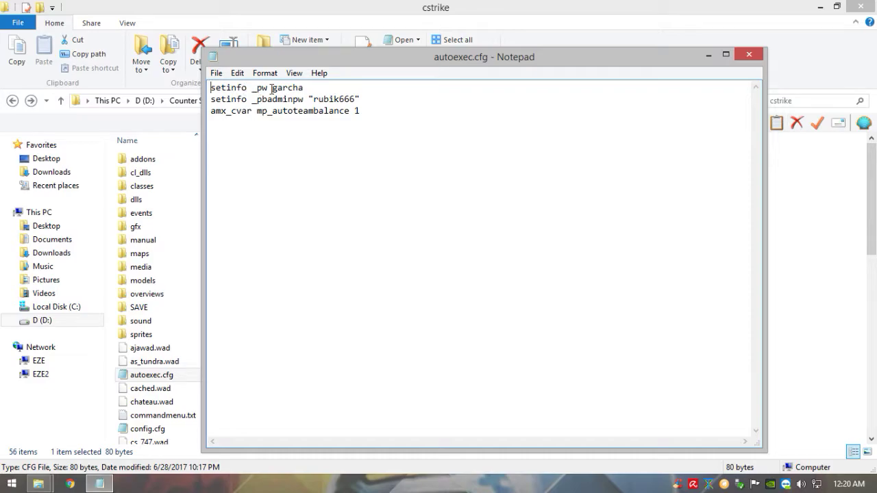
click(315, 84)
double_click(290, 87)
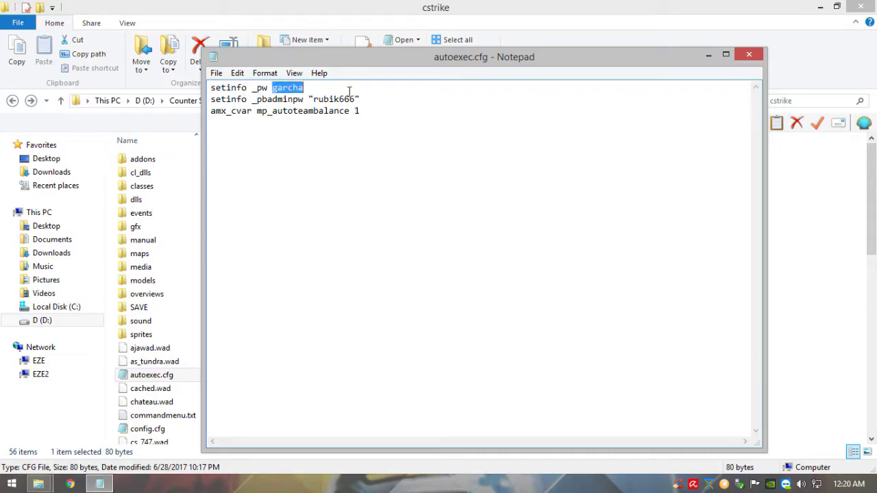
click(747, 54)
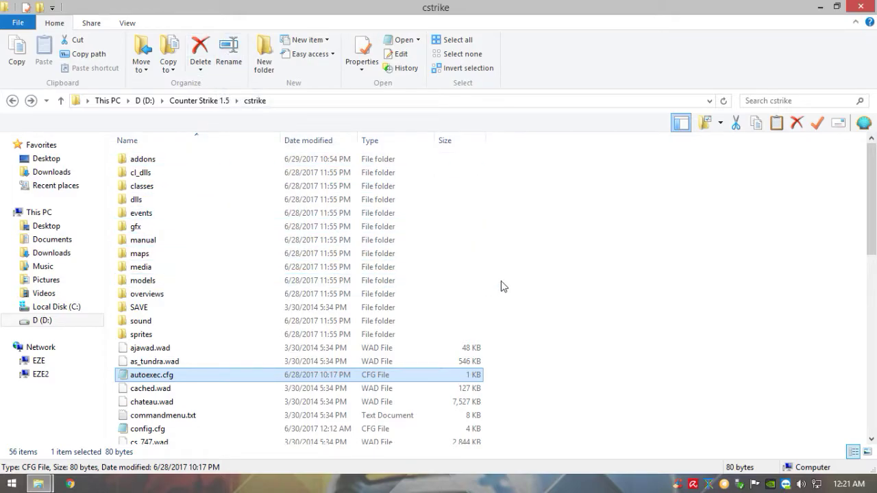
Step: Browse the 14 files in addons\podbot, then return to the cstrike folder
double_click(274, 163)
click(254, 191)
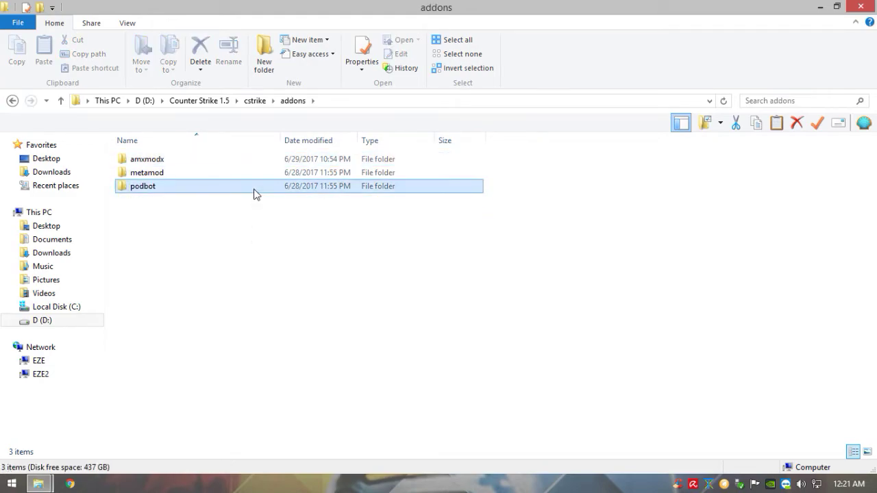
double_click(224, 183)
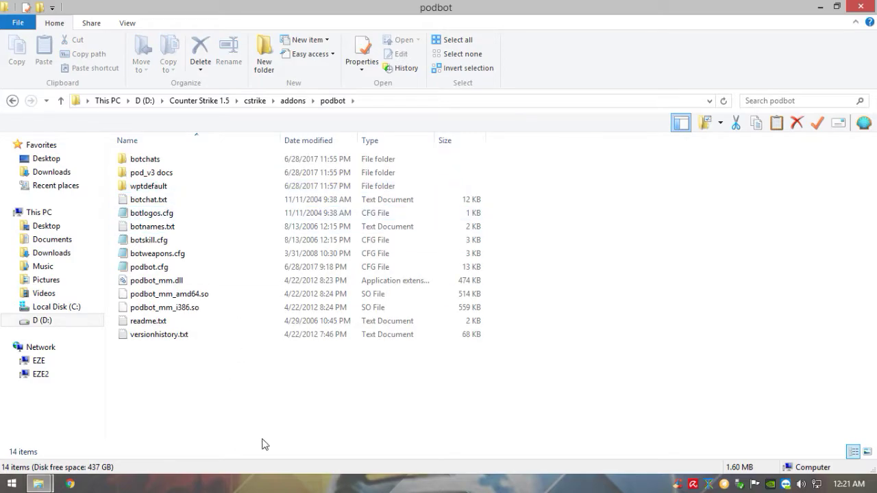
drag(265, 443, 153, 141)
click(221, 365)
click(12, 100)
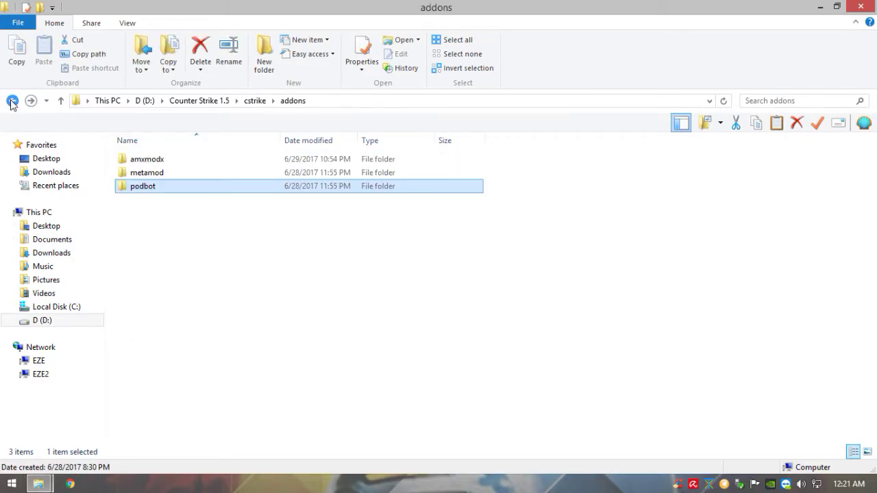
click(13, 100)
click(609, 224)
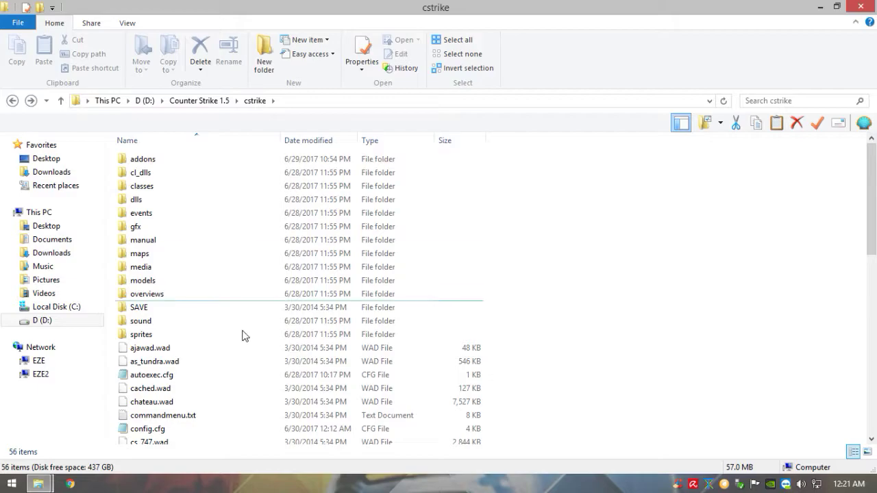
scroll(272, 266, down, 9)
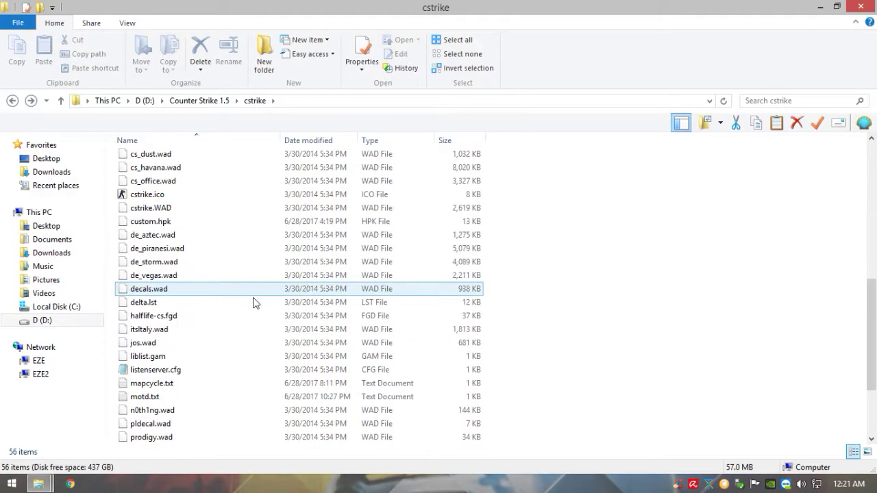
Step: Minimize Explorer and open the Documents folder from the Start menu
click(820, 6)
click(12, 483)
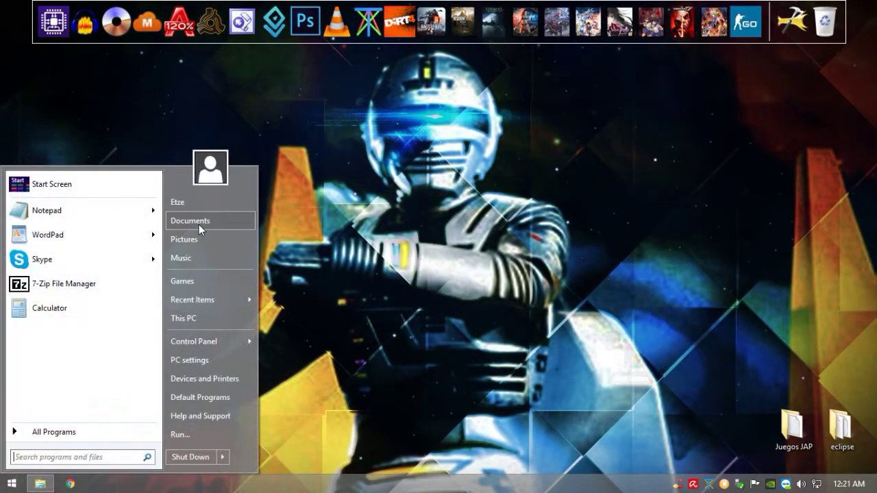
click(198, 225)
scroll(326, 339, down, 2)
scroll(325, 340, down, 1)
Step: Review the 1.5 server shortcut's target (+map de_dust2, +maxplayers 12, +sv_lan) unchanged, then launch it
right_click(342, 326)
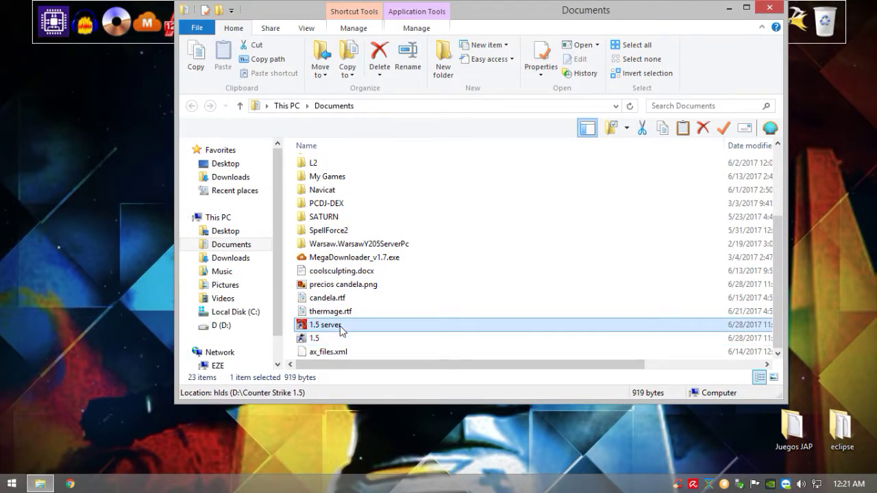
click(384, 465)
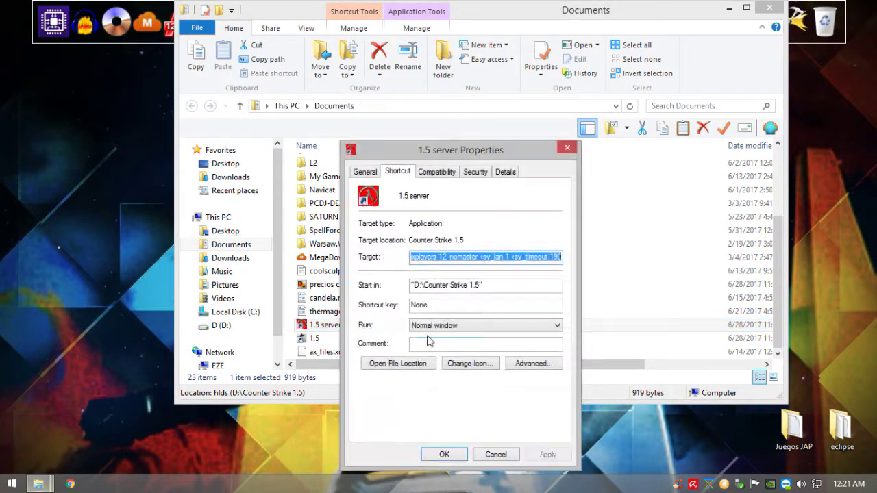
click(487, 256)
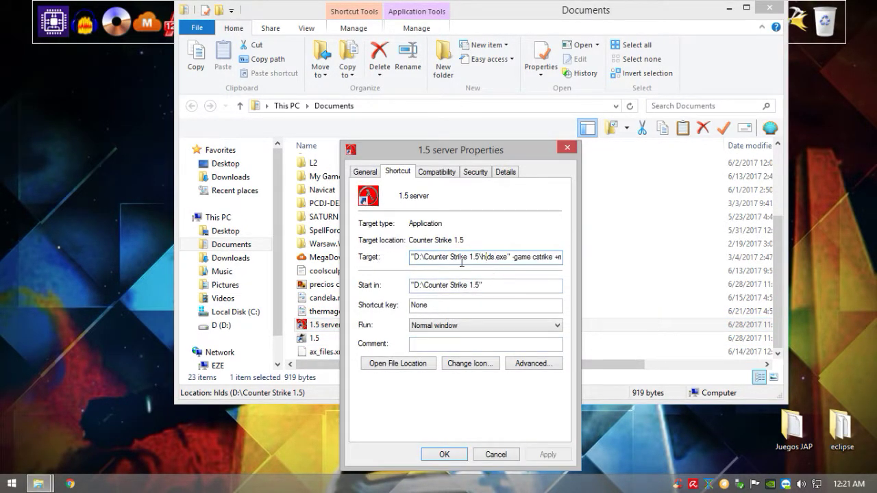
drag(473, 155, 452, 152)
click(491, 255)
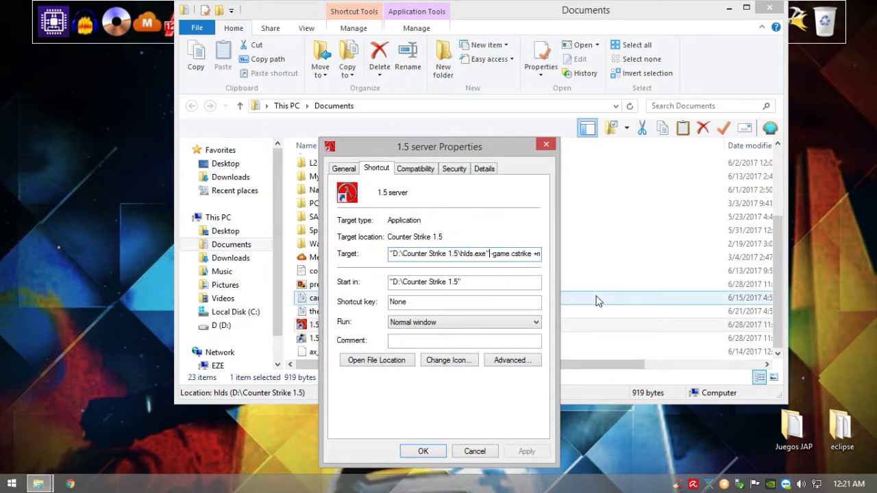
key(Right)
key(Right)
key(Right)
key(Right)
key(Right)
key(Right)
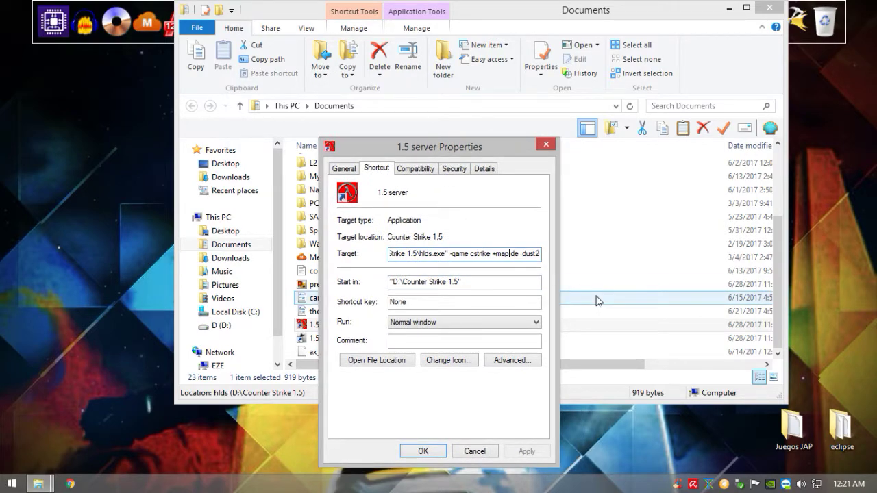
key(Right)
key(Right)
key(Right)
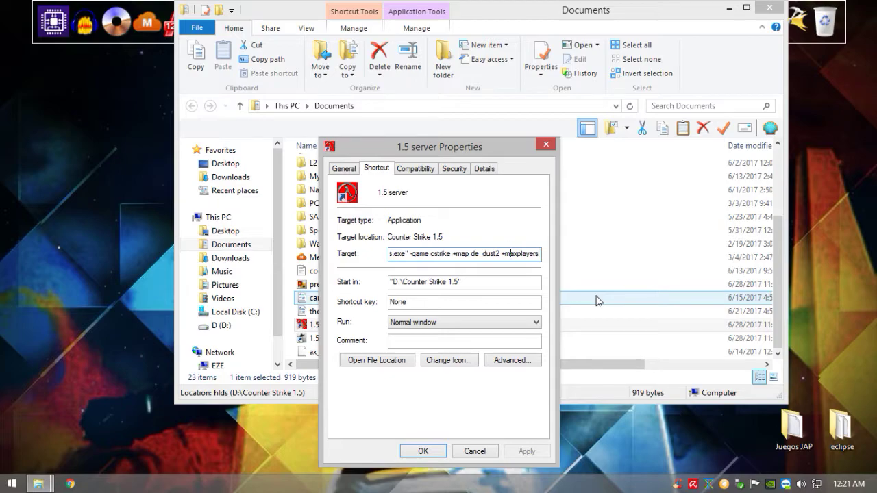
key(Right)
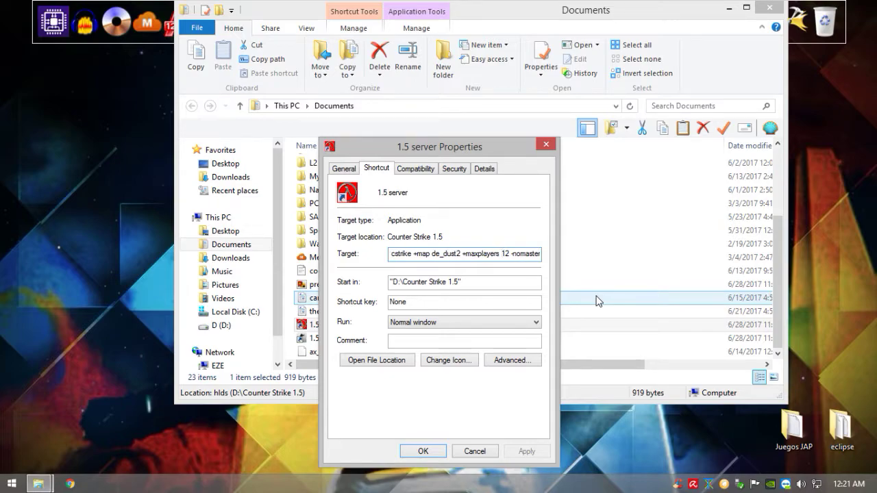
key(Right)
key(Right)
key(Right)
key(Right)
key(Right)
key(Right)
key(Right)
key(Right)
key(Right)
key(Right)
key(Right)
key(Right)
key(Right)
key(Right)
key(Right)
key(Right)
key(Right)
key(Right)
key(Right)
key(Right)
key(Right)
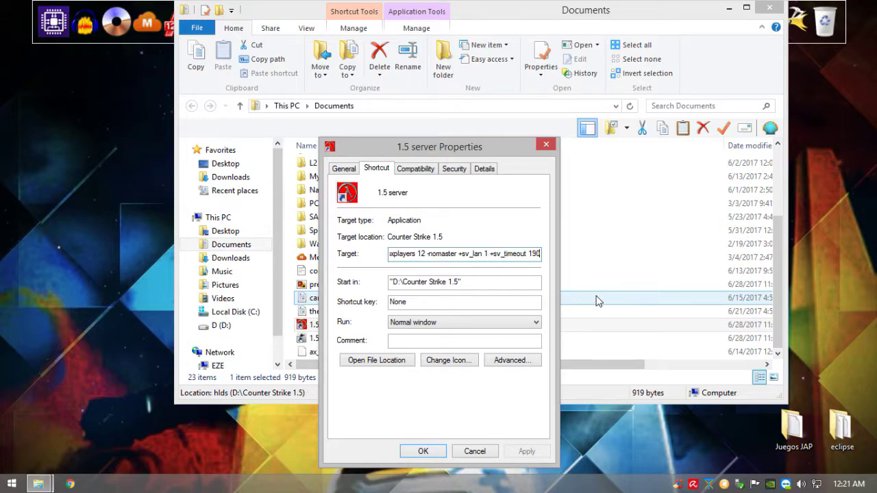
click(475, 451)
double_click(374, 327)
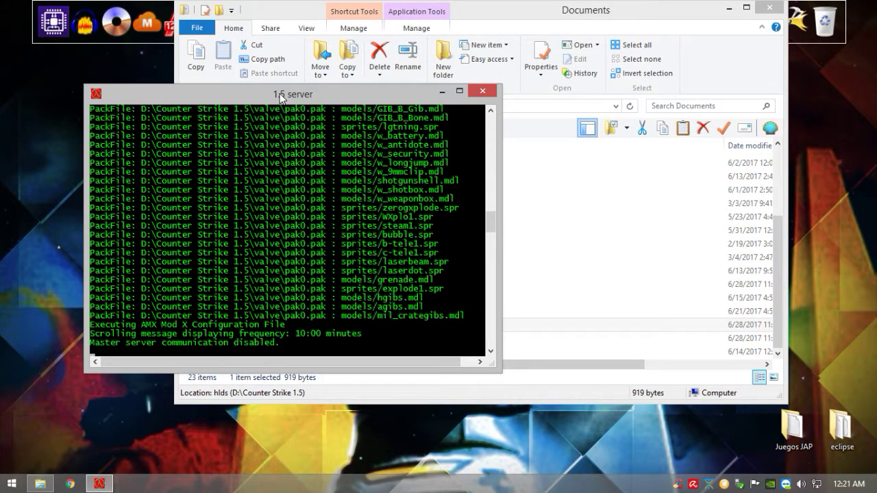
Step: Move the HLDS console aside while the bots are created, then minimize it
drag(280, 94, 317, 80)
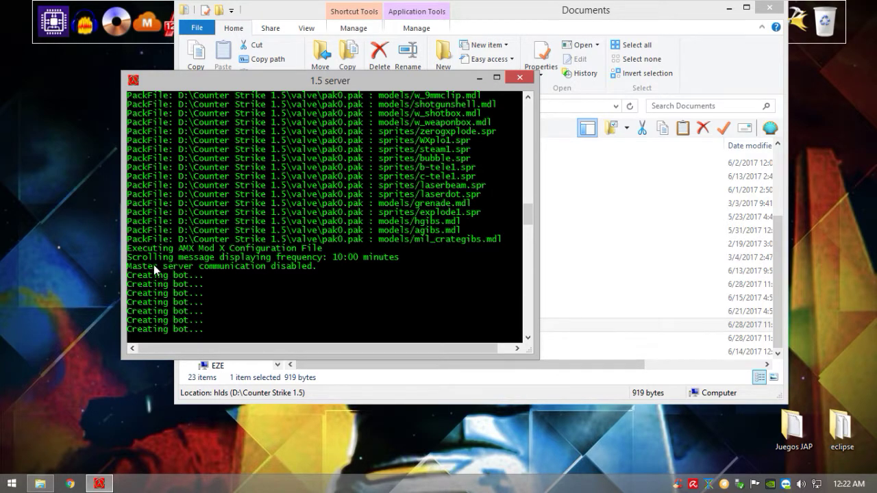
drag(382, 82, 610, 75)
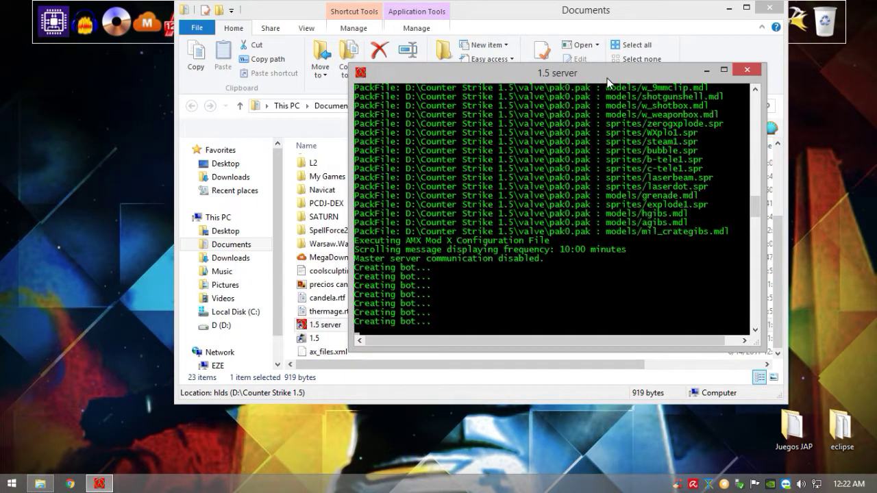
click(706, 71)
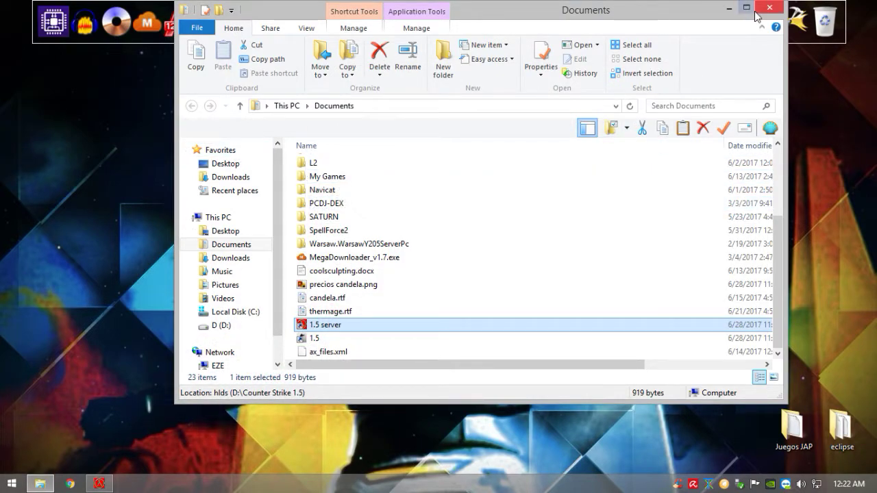
Step: Open the 1.5 server's folder, then move all 119 cstrike map files into Downloads
right_click(381, 341)
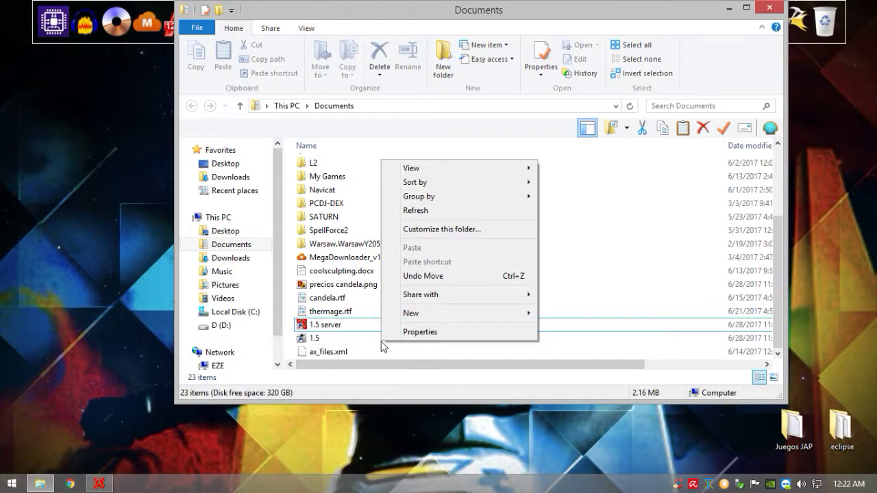
click(354, 326)
right_click(360, 325)
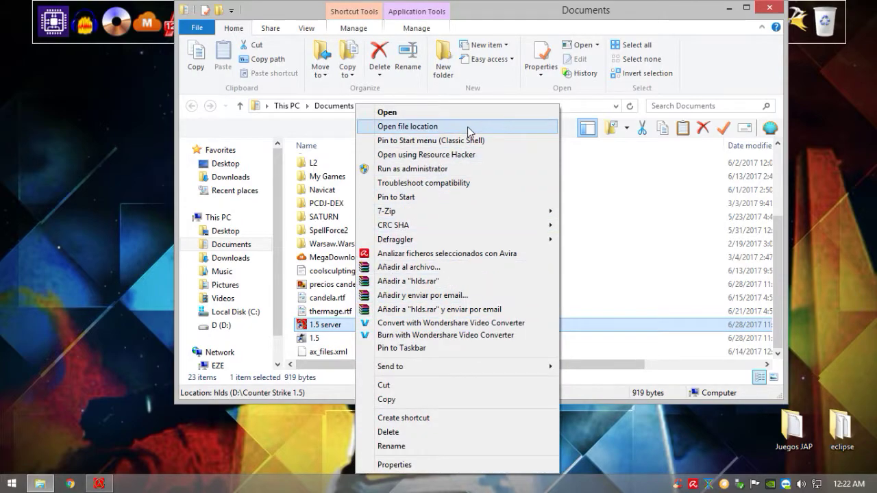
click(411, 126)
double_click(407, 178)
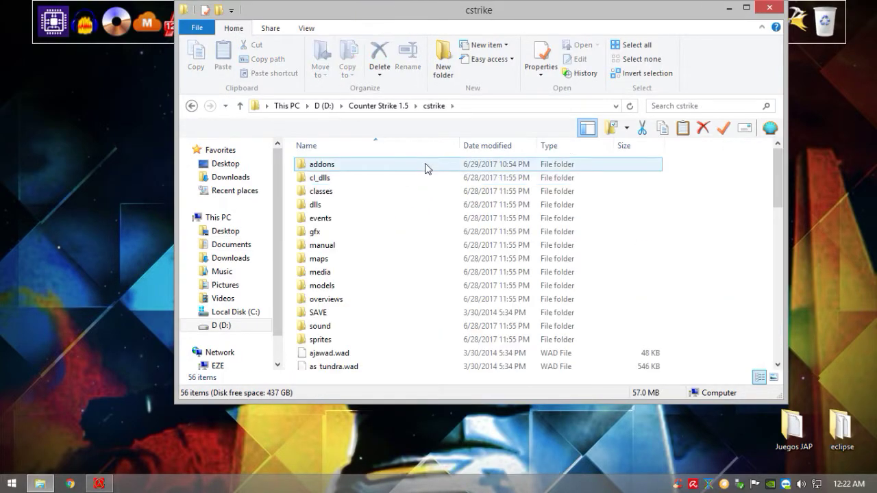
double_click(406, 258)
drag(296, 165, 381, 390)
drag(356, 349, 230, 177)
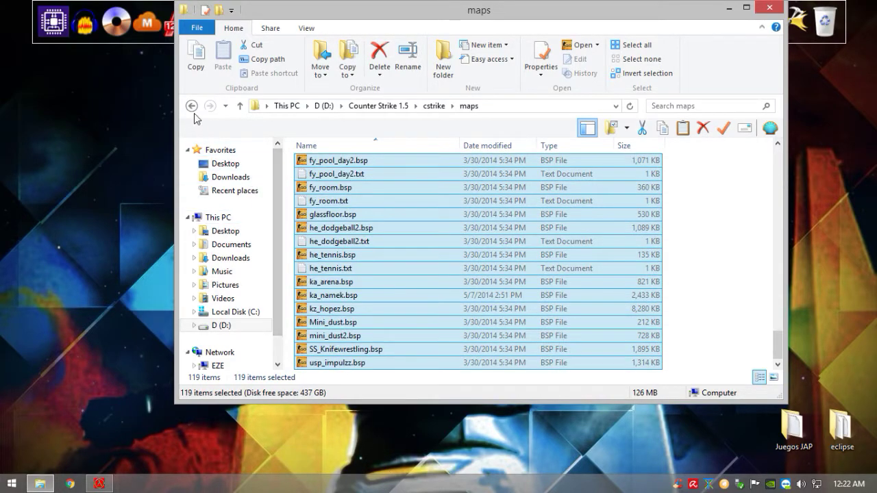
click(192, 107)
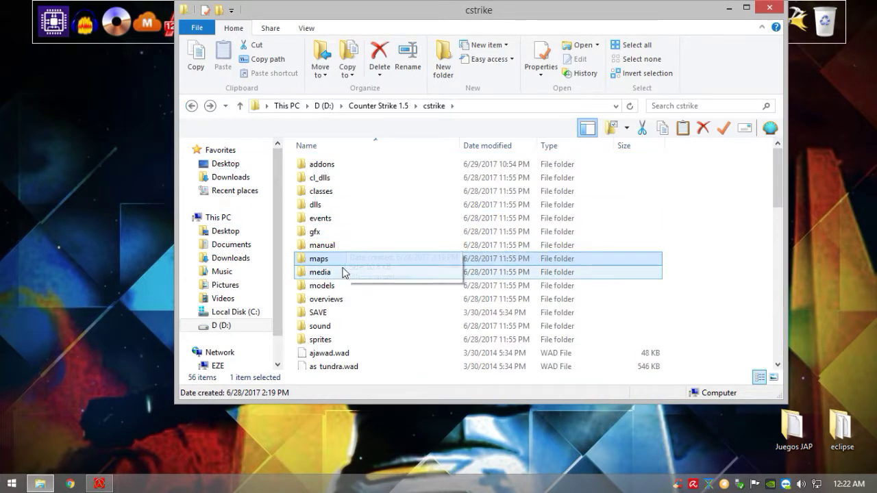
Step: Select the .pwf waypoint files in addons\podbot\wptdefault, then return to addons and pick podbot
double_click(353, 167)
double_click(354, 194)
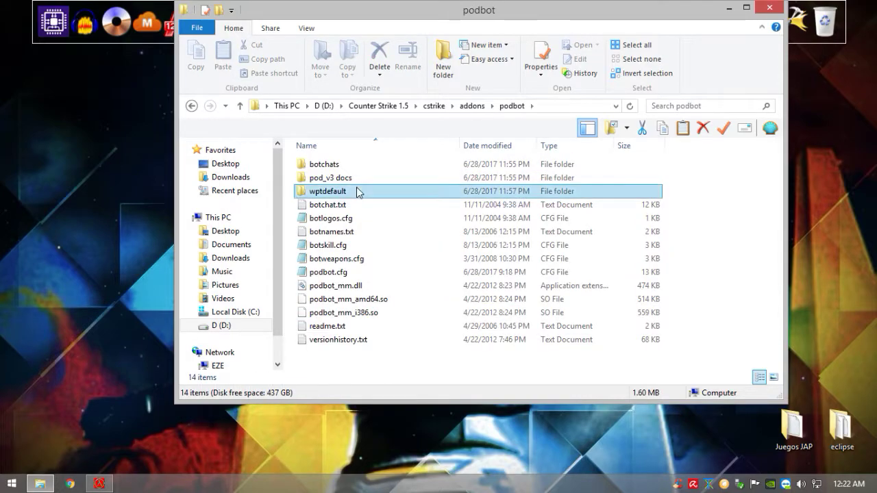
double_click(356, 193)
drag(293, 166, 349, 400)
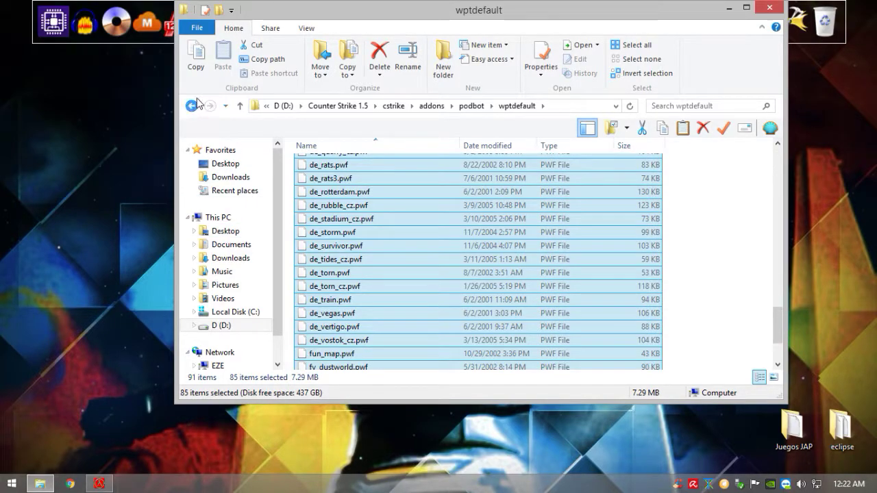
double_click(192, 105)
click(194, 105)
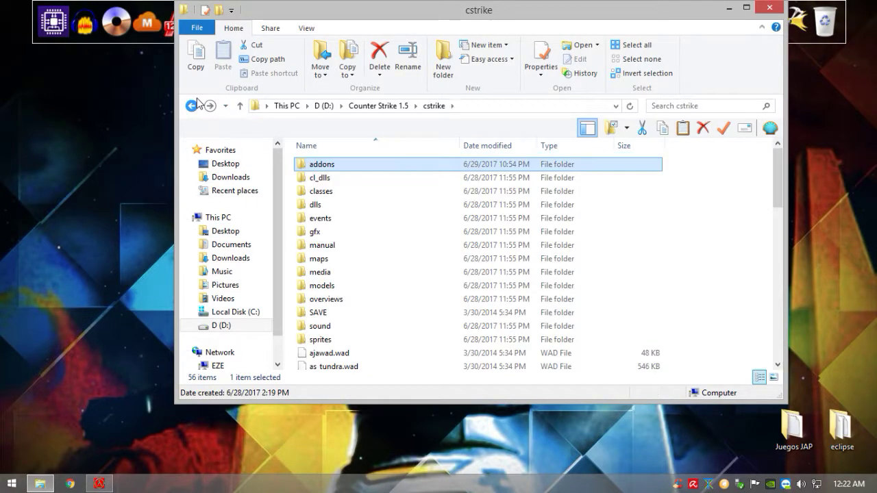
double_click(378, 167)
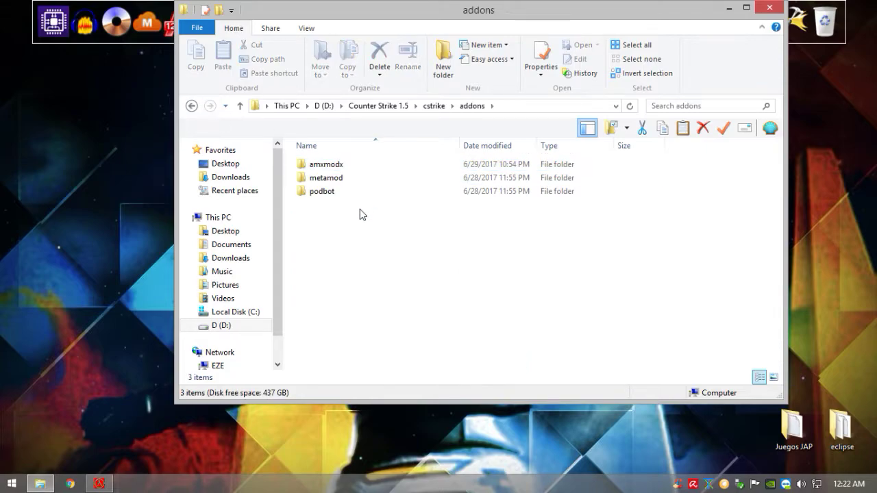
click(373, 195)
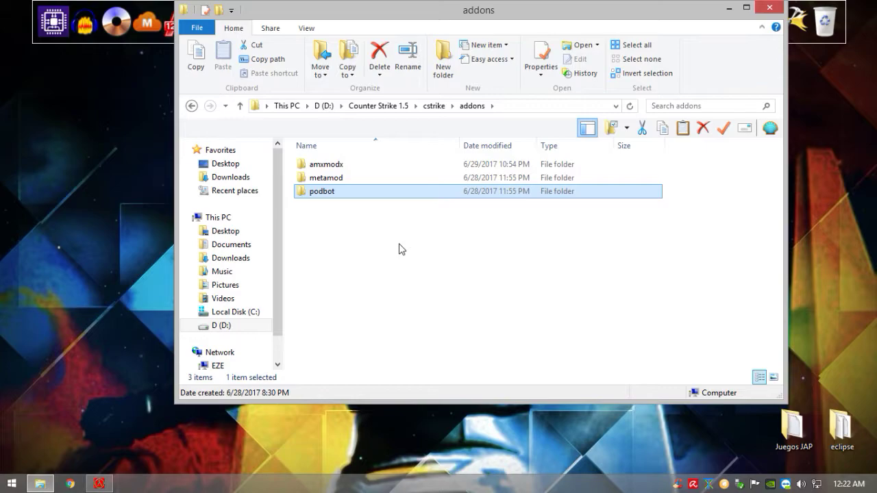
Step: Browse the podbot wptdefault folder and select the waypoint pack.zip archive
double_click(378, 192)
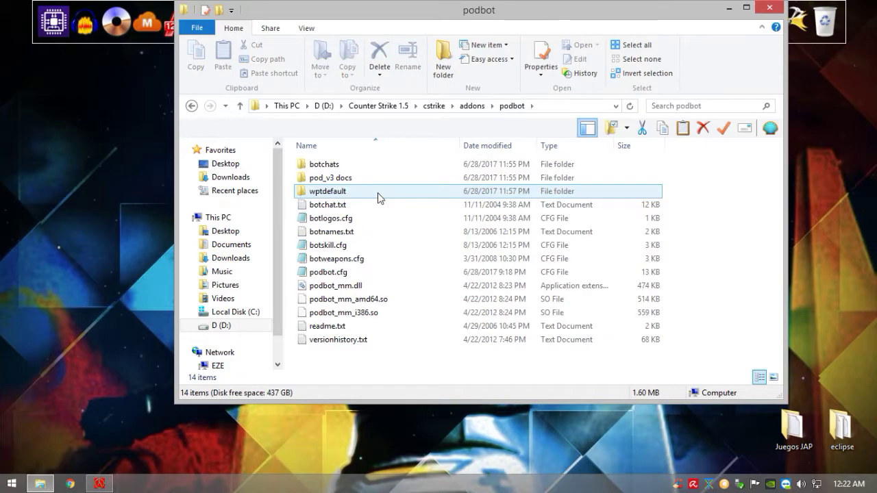
double_click(426, 197)
scroll(622, 227, down, 5)
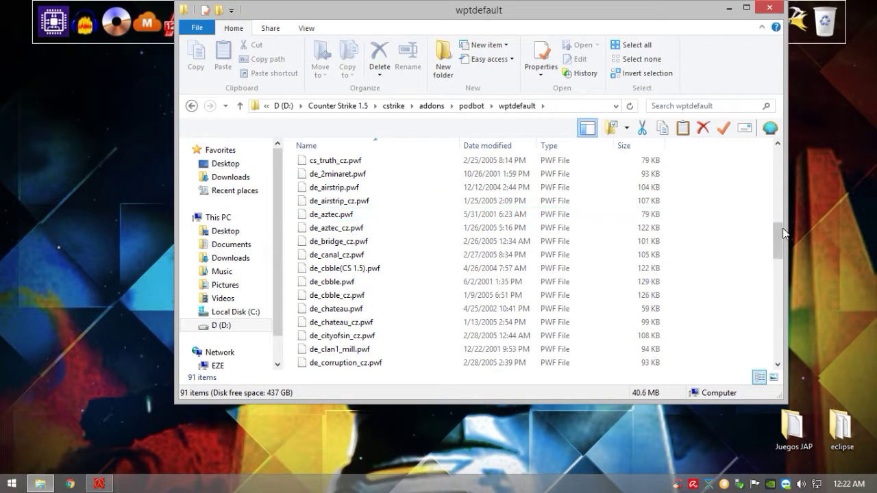
scroll(783, 257, down, 2)
drag(783, 257, 777, 342)
click(383, 364)
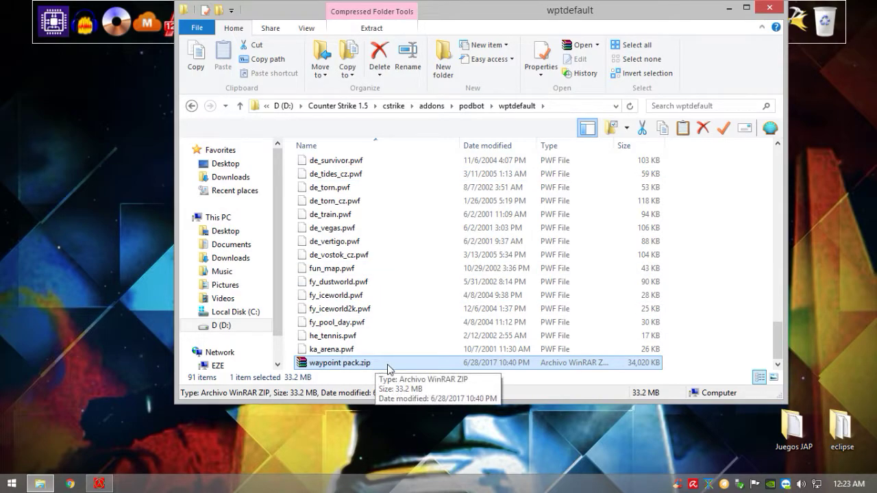
Step: Go back to cstrike, check addons > amxmodx > plugins, then open amxmodx's configs folder
click(192, 107)
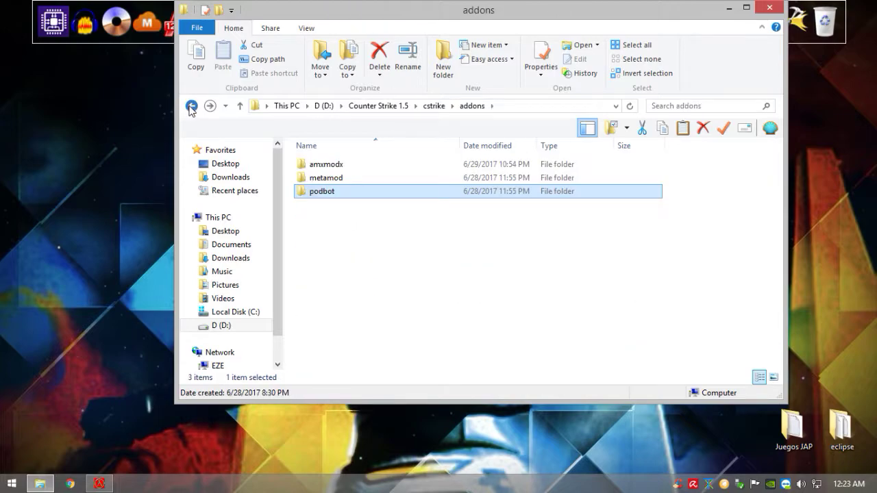
click(191, 107)
double_click(355, 167)
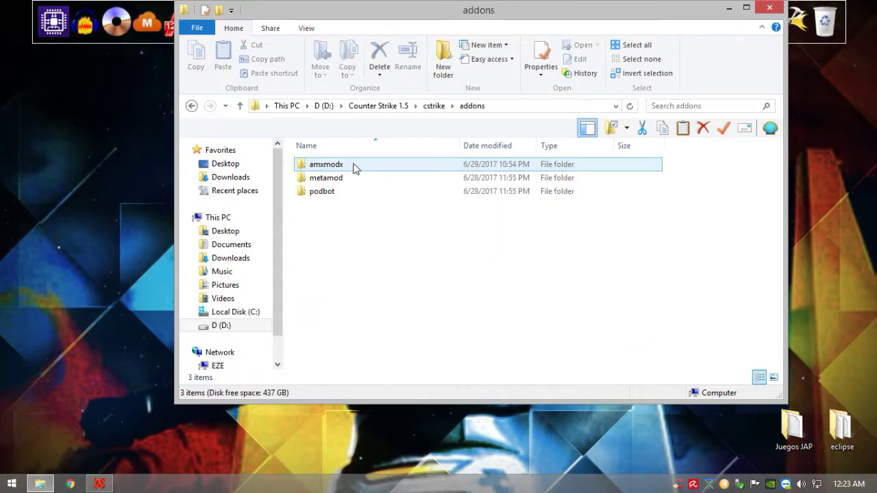
double_click(355, 167)
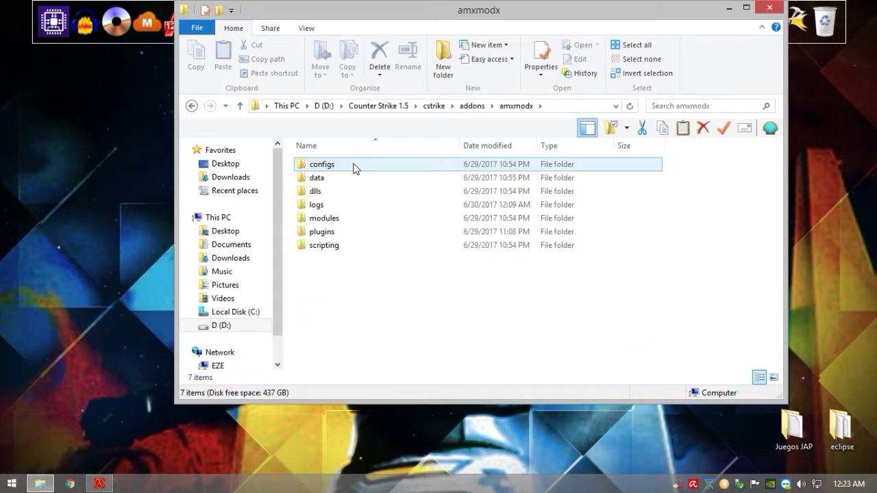
double_click(359, 233)
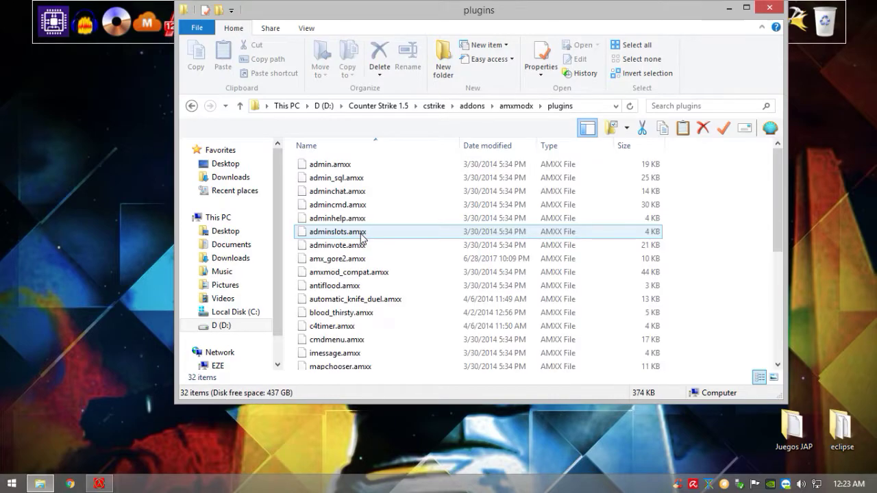
click(191, 107)
double_click(360, 167)
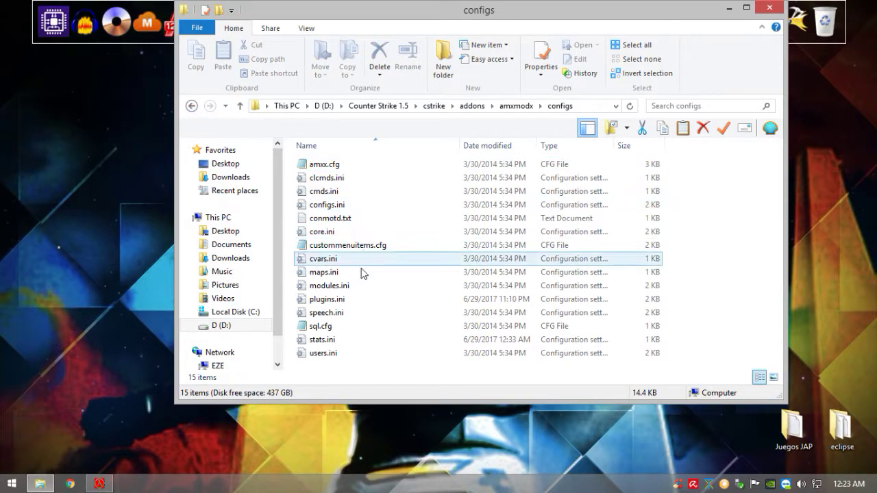
Step: Open plugins.ini in Notepad and scroll to the custom plugin lines at the end
double_click(372, 301)
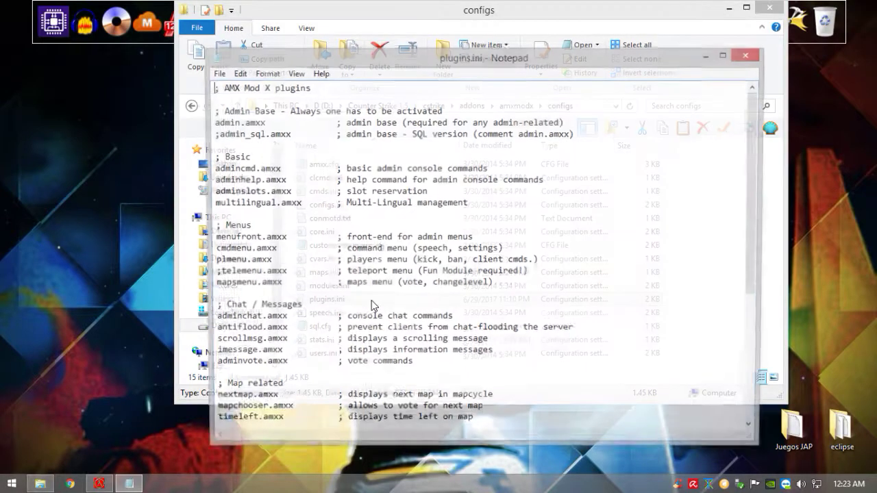
scroll(387, 250, down, 6)
drag(327, 400, 210, 332)
click(231, 332)
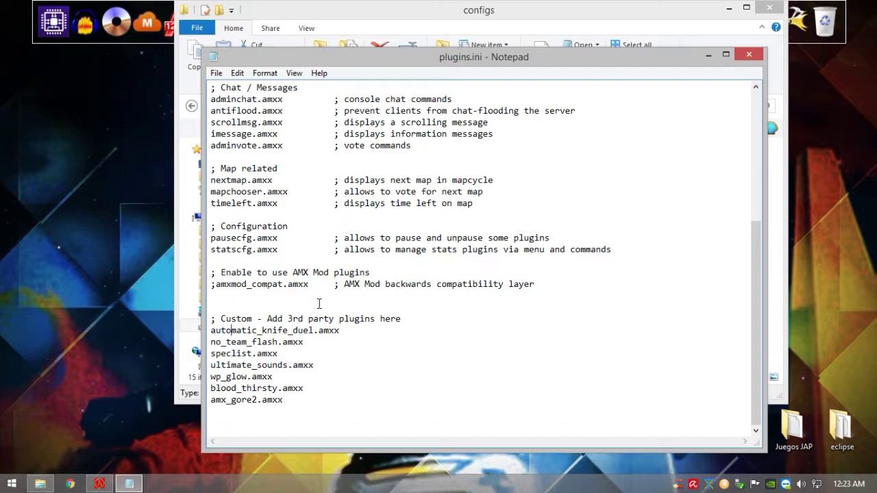
Step: Highlight each custom plugin line in turn, from no_team_flash.amxx through amx_gore2.amxx
drag(305, 345, 197, 340)
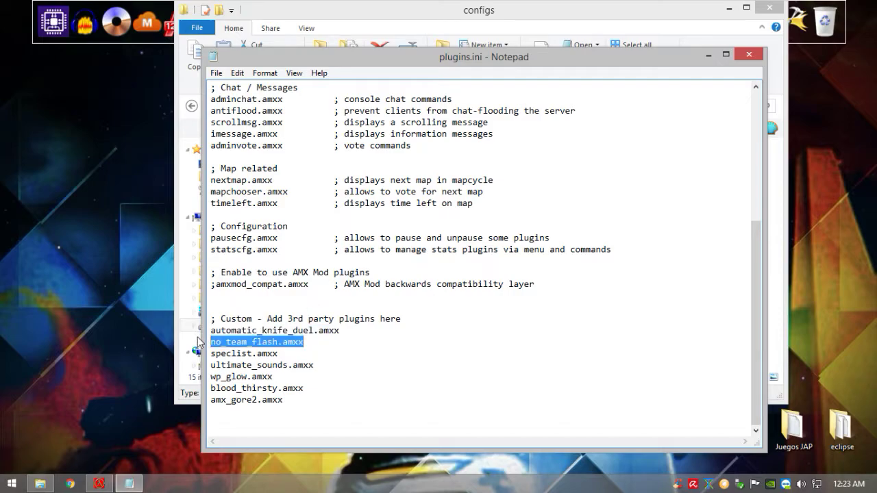
drag(283, 356, 182, 359)
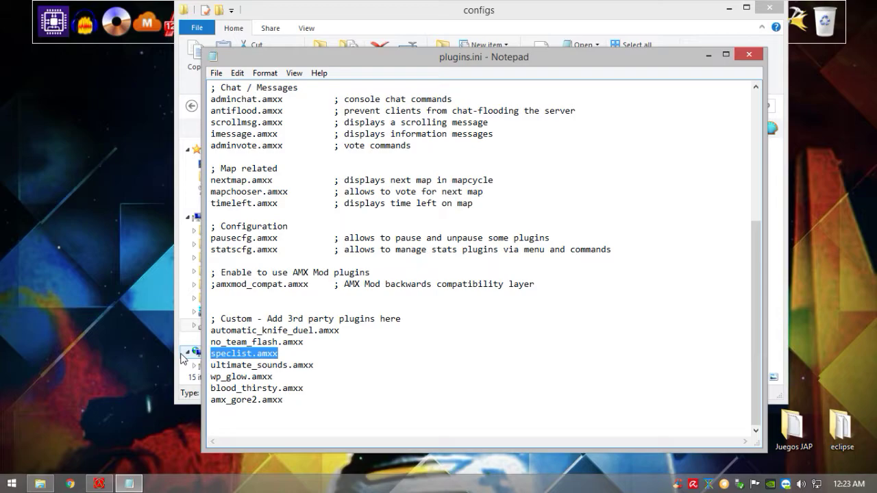
drag(314, 365, 182, 369)
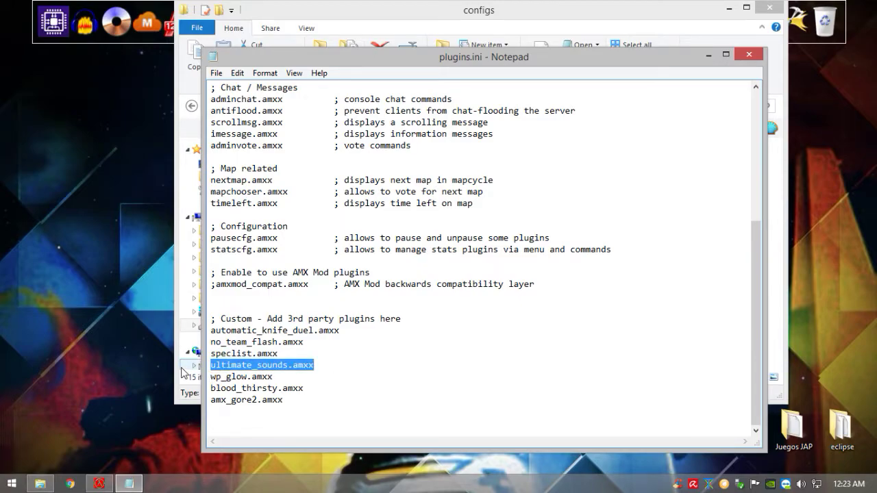
click(284, 378)
drag(284, 378, 201, 374)
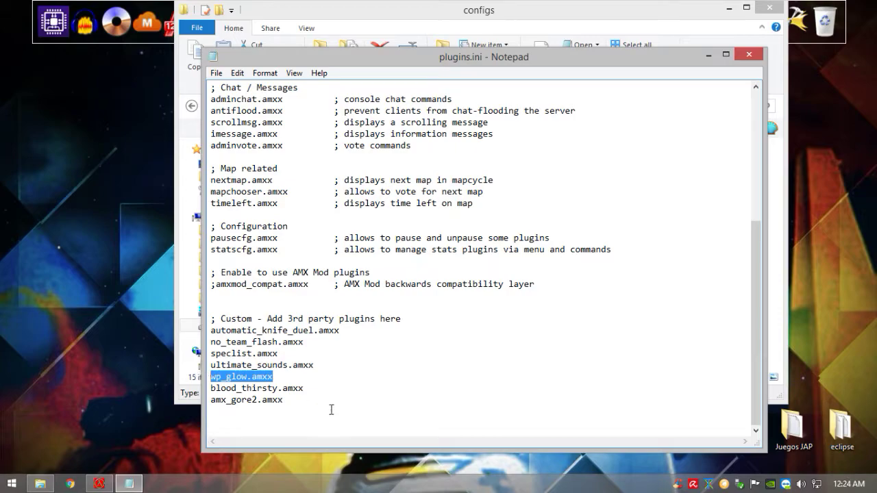
drag(322, 390, 175, 390)
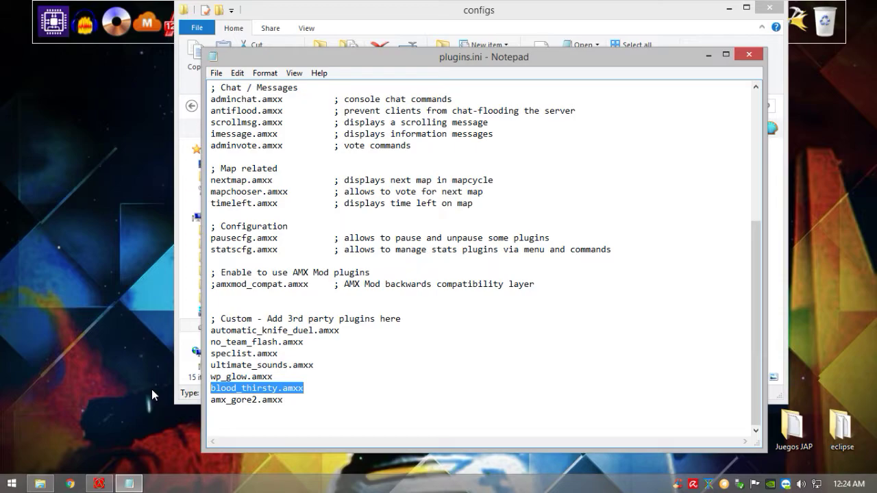
drag(308, 400, 208, 396)
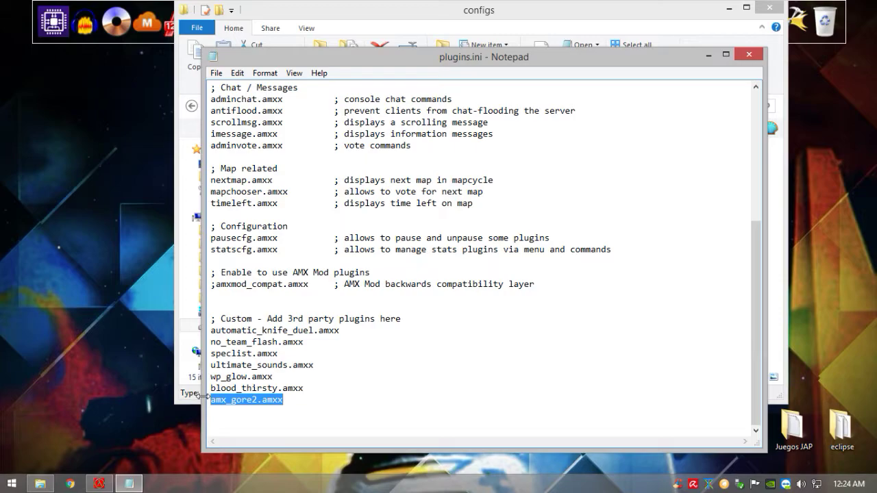
drag(290, 400, 215, 352)
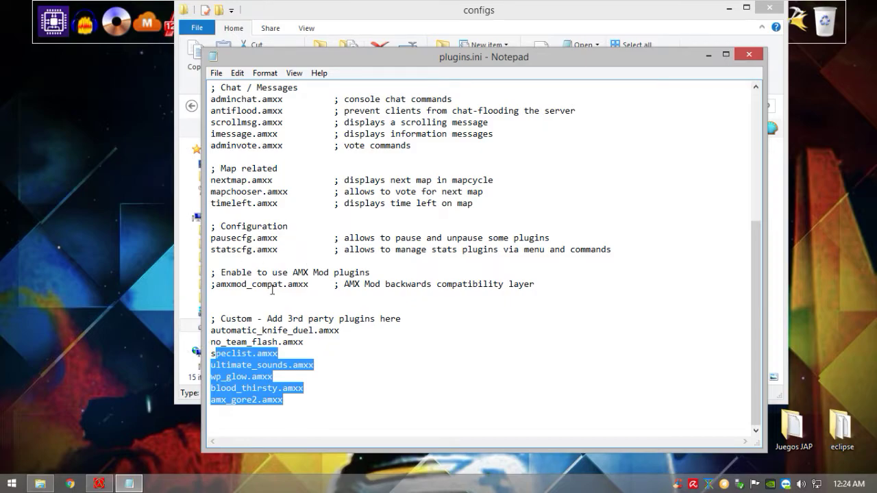
drag(257, 320, 329, 400)
click(329, 400)
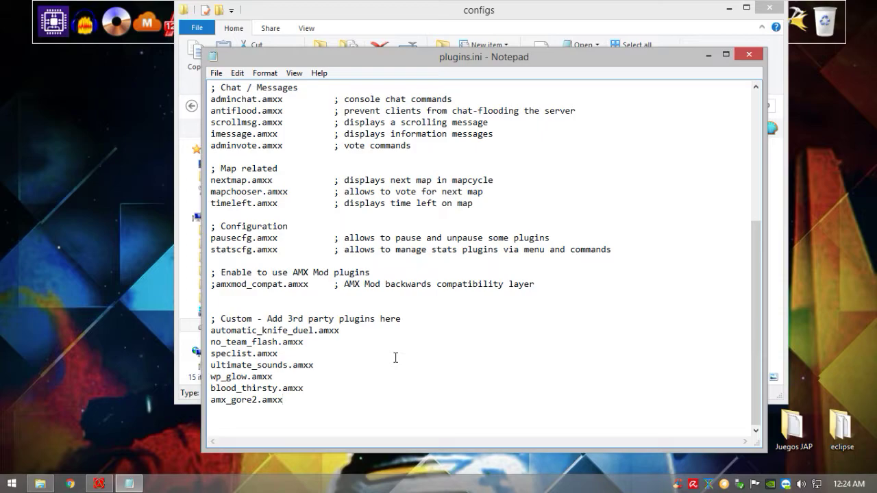
Step: Close plugins.ini and go back from configs up to the cstrike folder
click(751, 57)
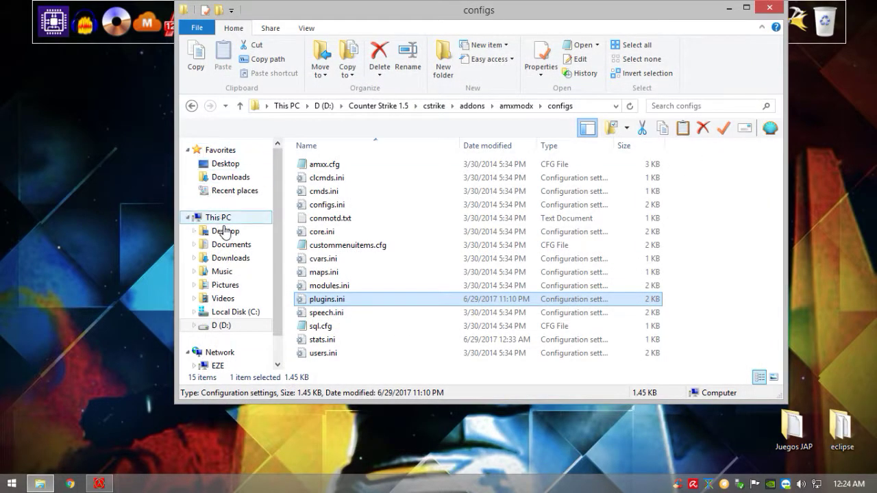
drag(695, 159, 498, 396)
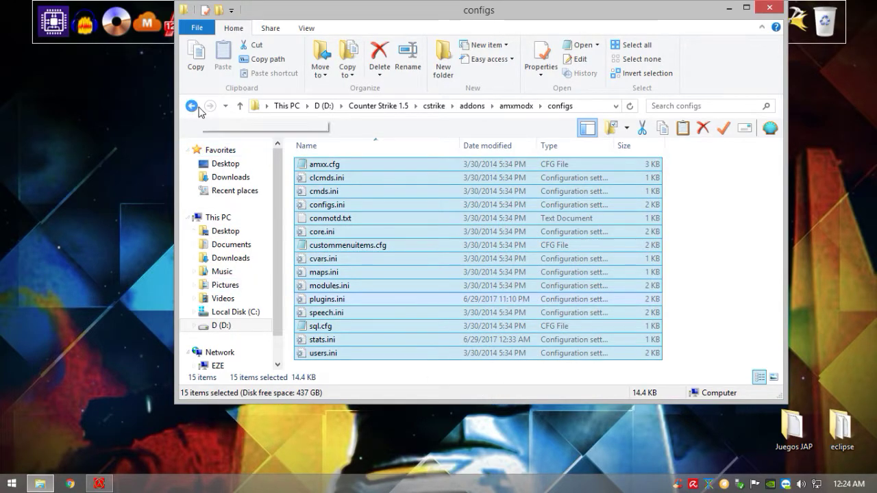
click(194, 107)
click(192, 106)
click(192, 107)
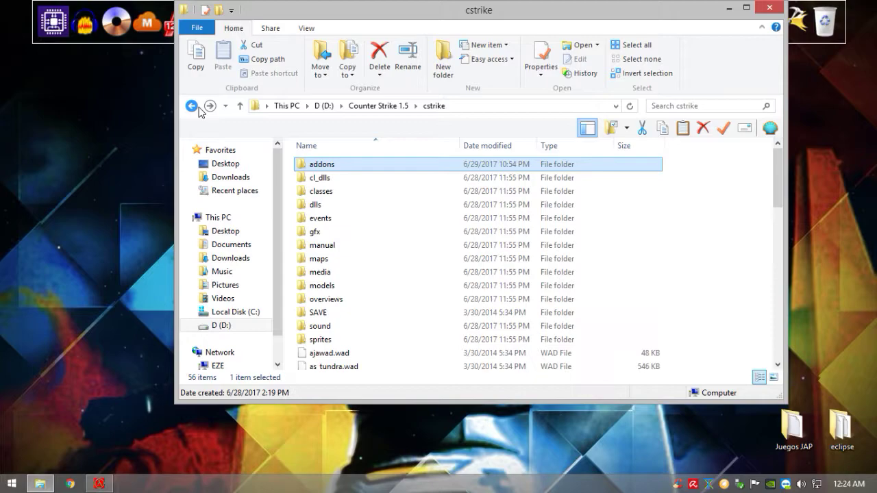
Step: Briefly show and hide the 1.5 server console, then move the Explorer window down-left
click(99, 484)
click(99, 484)
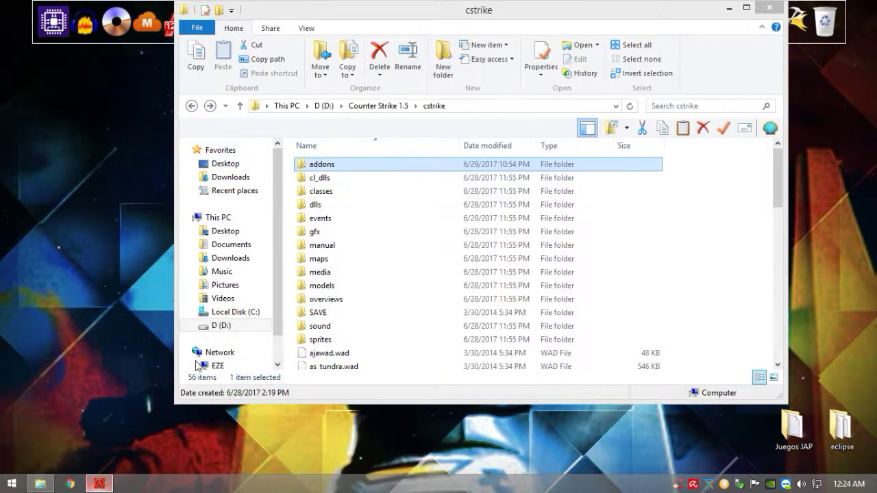
drag(342, 13, 308, 64)
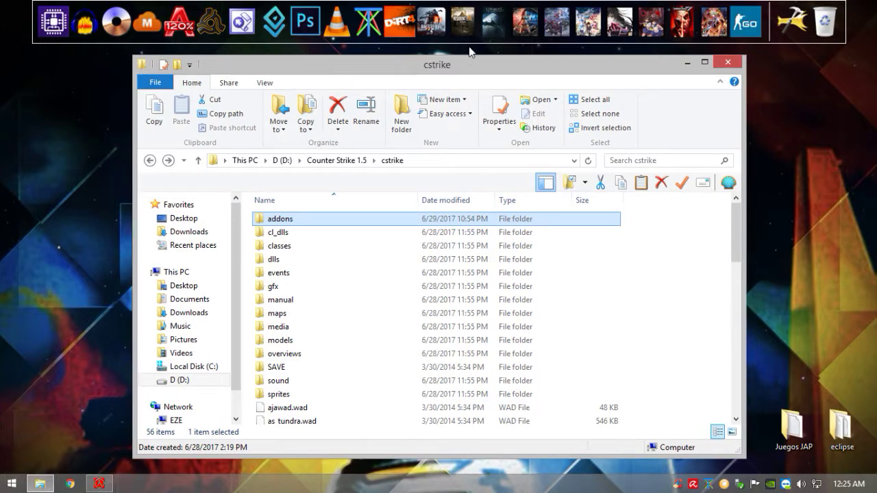
drag(592, 69, 590, 65)
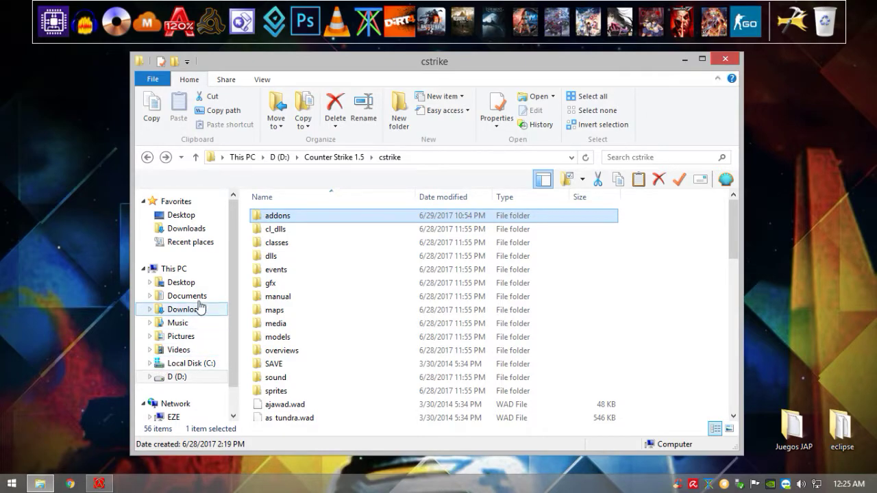
Step: Go to the Documents folder on the D: drive and select the 1.5 game shortcut
click(197, 377)
click(190, 296)
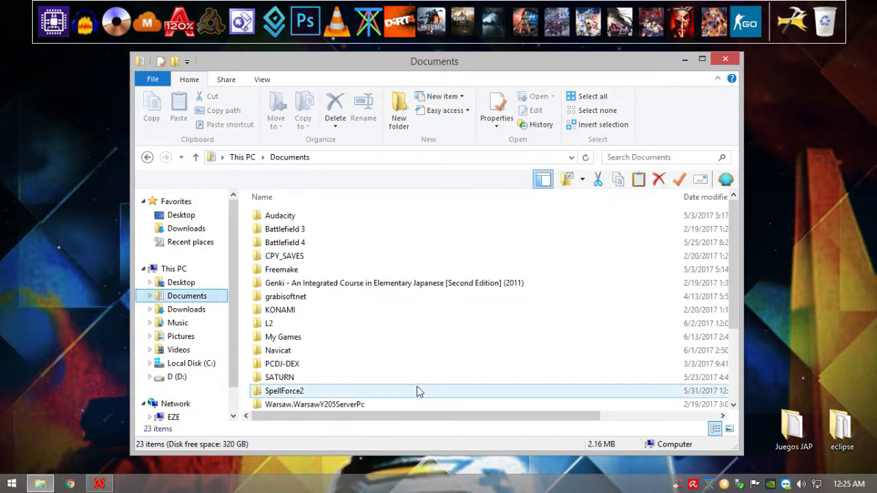
scroll(384, 383, down, 3)
click(360, 391)
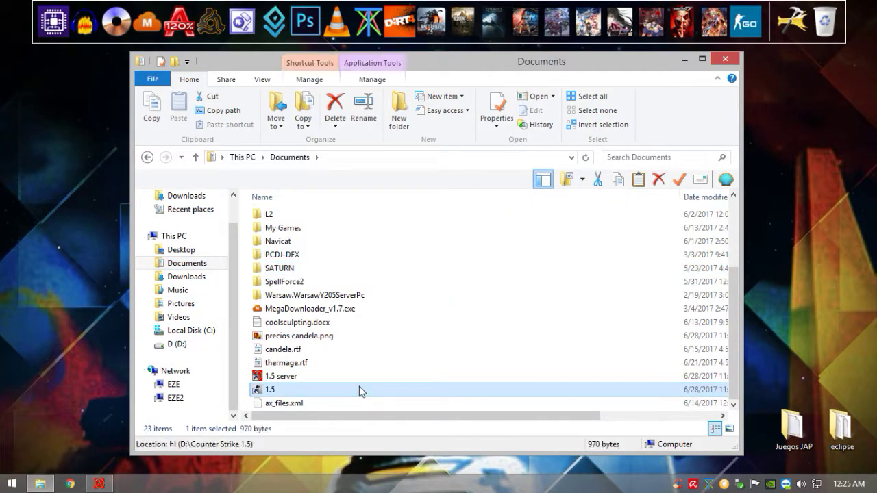
Step: View the 1.5 shortcut's Target (-game cstrike -console), cancel unchanged, and launch Chrome
right_click(361, 392)
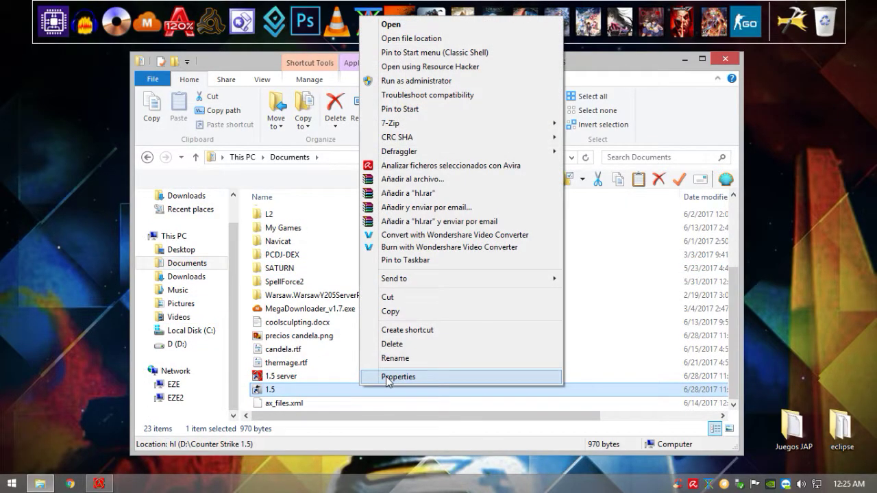
click(394, 428)
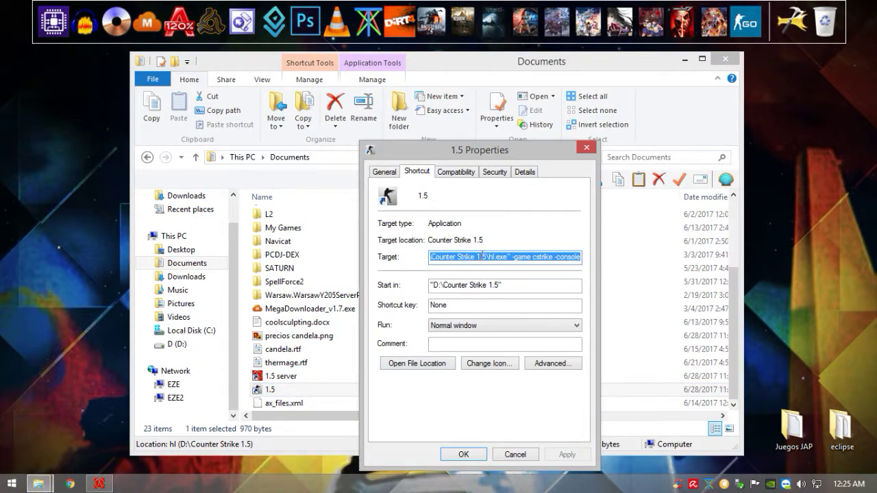
drag(512, 257, 589, 258)
click(515, 454)
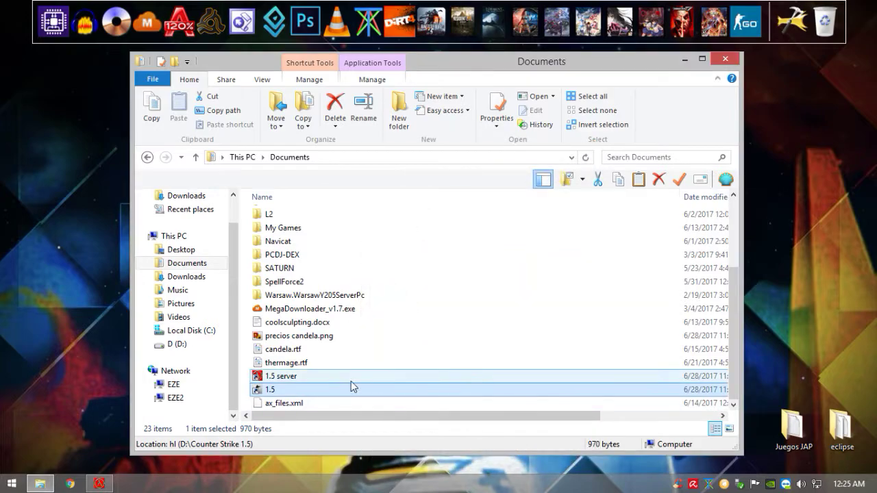
click(76, 485)
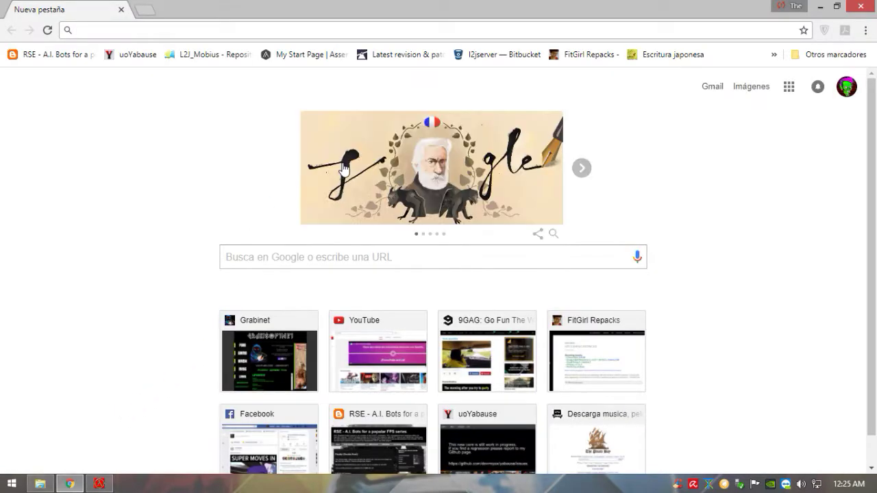
Step: Search 'ip' in Chrome's address bar and load the whatismyip.com suggestion
click(353, 260)
text(ip)
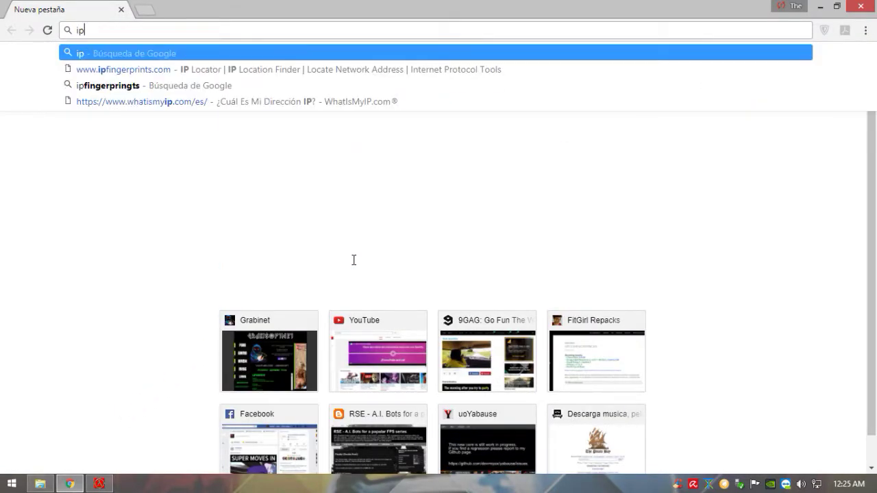
key(Down)
key(Down)
key(Down)
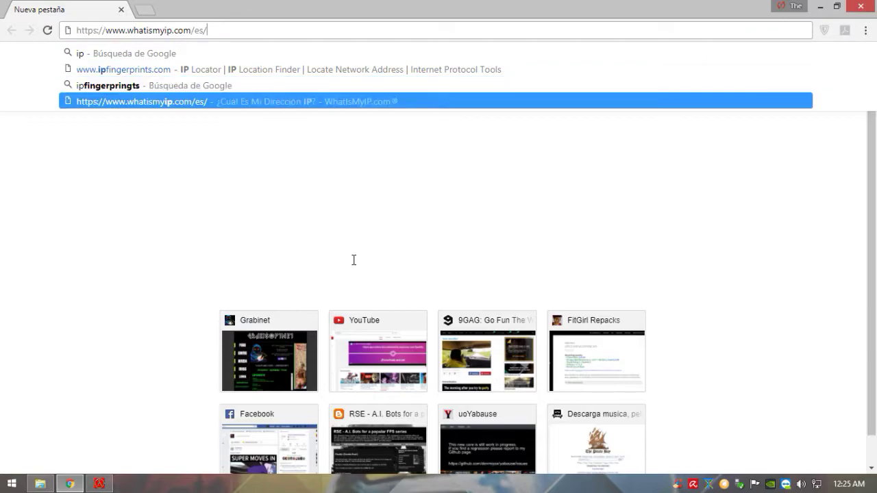
key(Return)
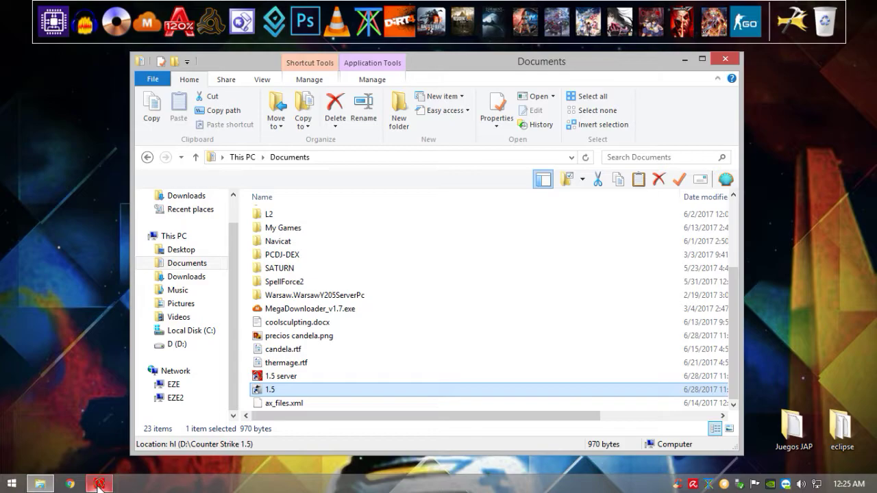
mouse_move(99, 484)
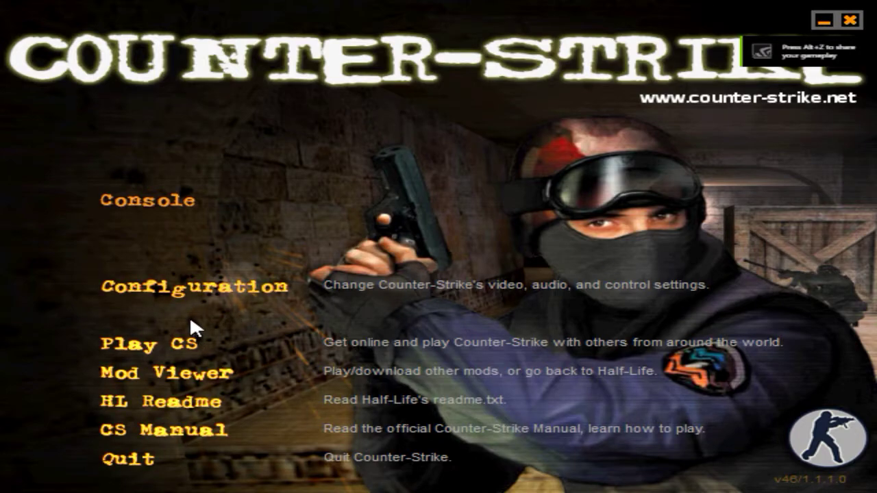
click(233, 299)
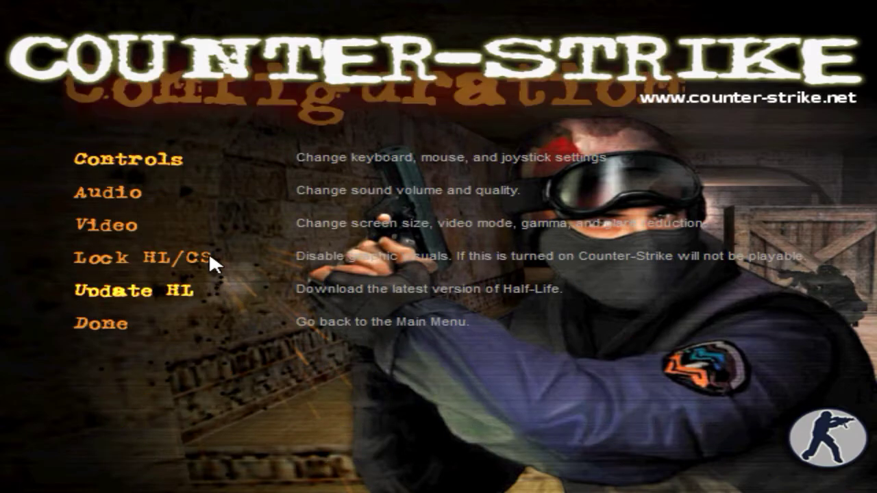
click(118, 235)
click(129, 196)
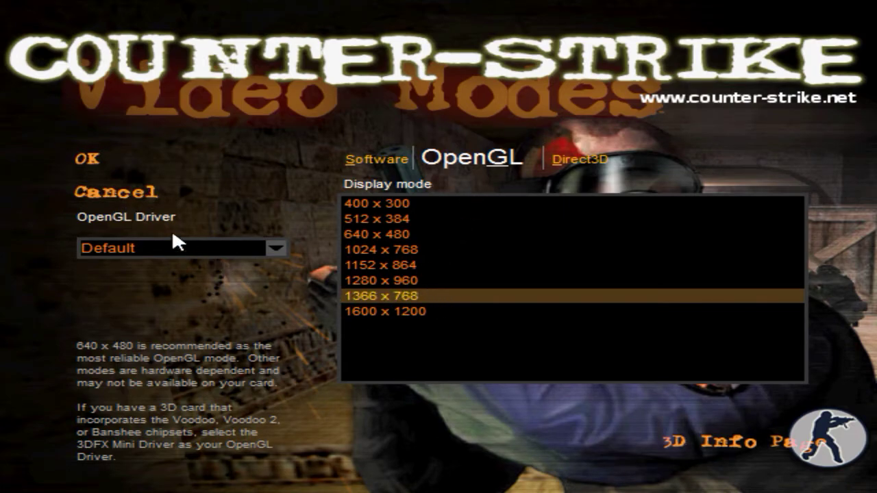
click(122, 195)
click(110, 226)
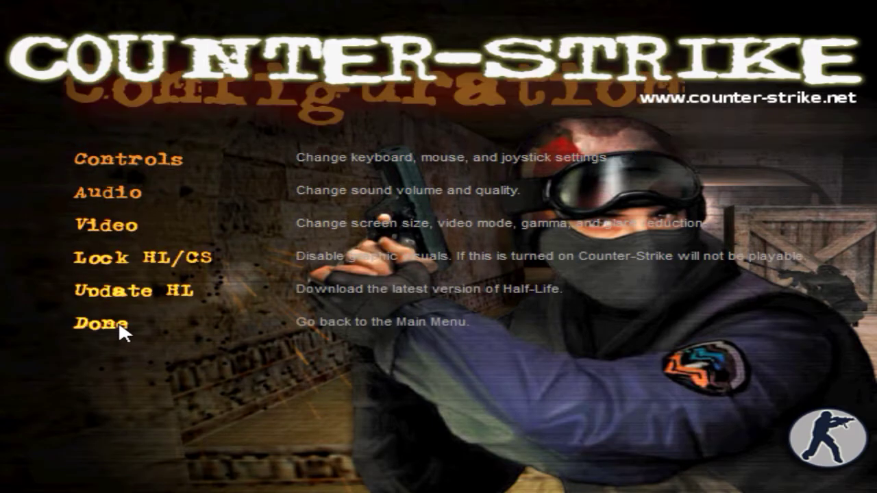
click(120, 332)
click(176, 346)
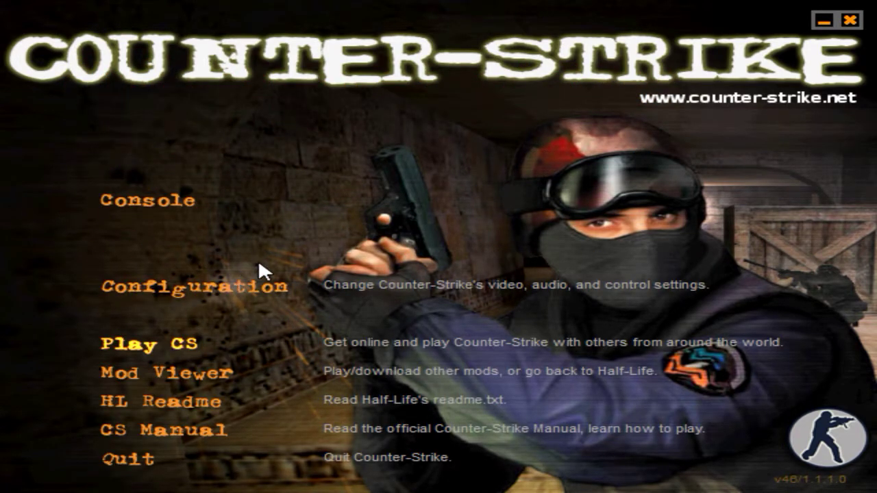
Step: Open the internet games list, cancel the Add IP prompt, and join Precary Server on de_dust2
click(188, 193)
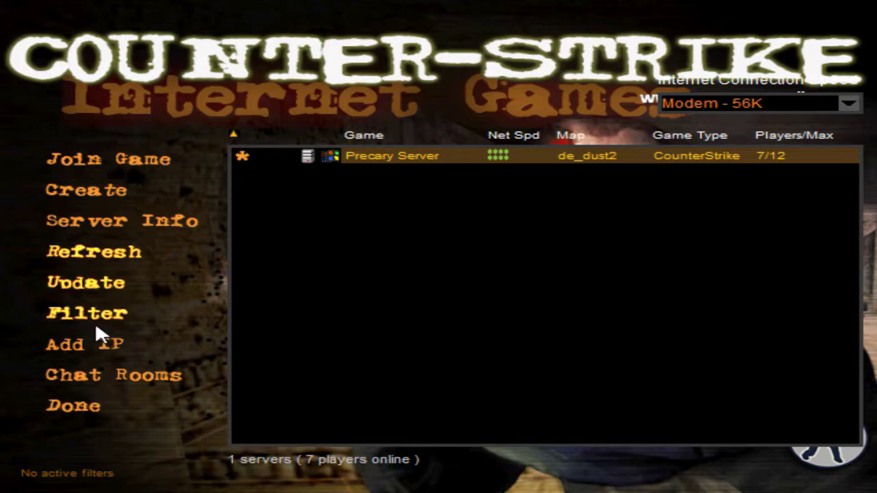
click(100, 349)
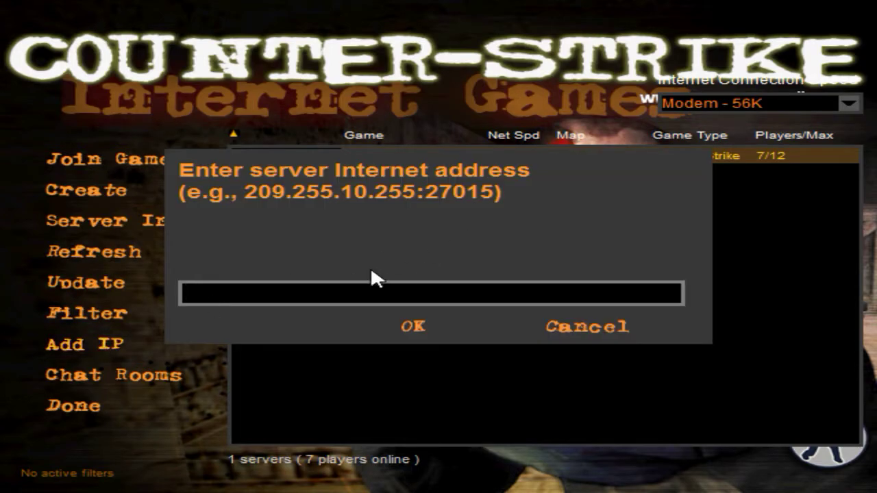
click(583, 322)
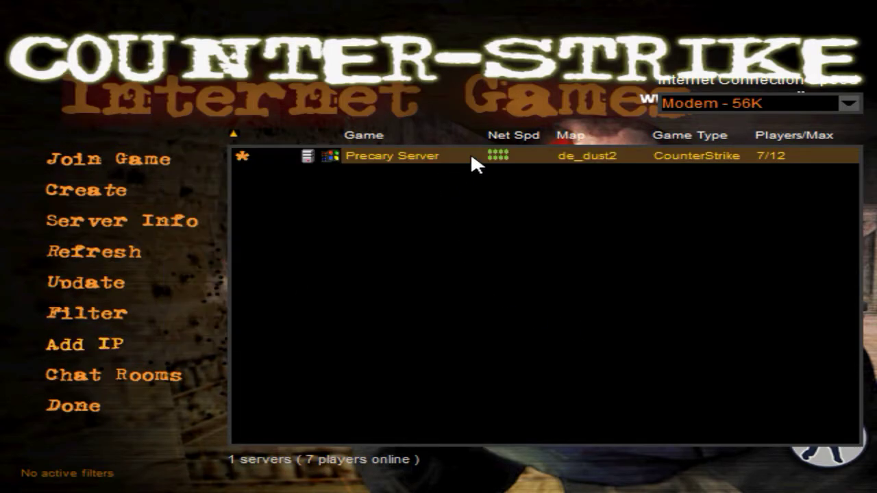
double_click(571, 157)
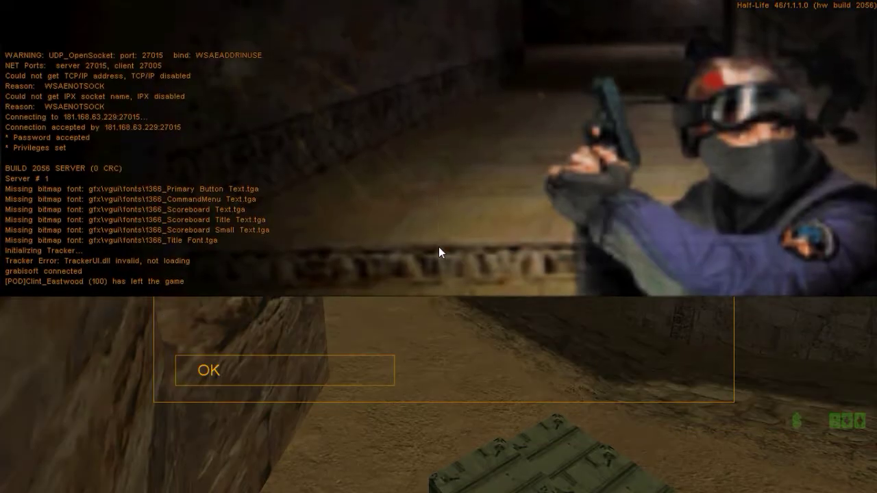
Step: Dismiss the MOTD, join Terrorist Forces with a character, and switch to the sniper rifle
key(Return)
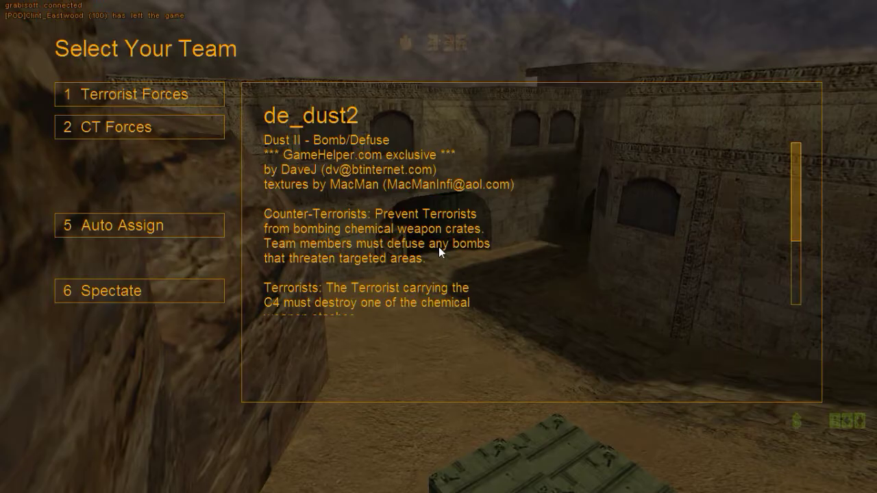
key(1)
key(grave)
key(grave)
key(5)
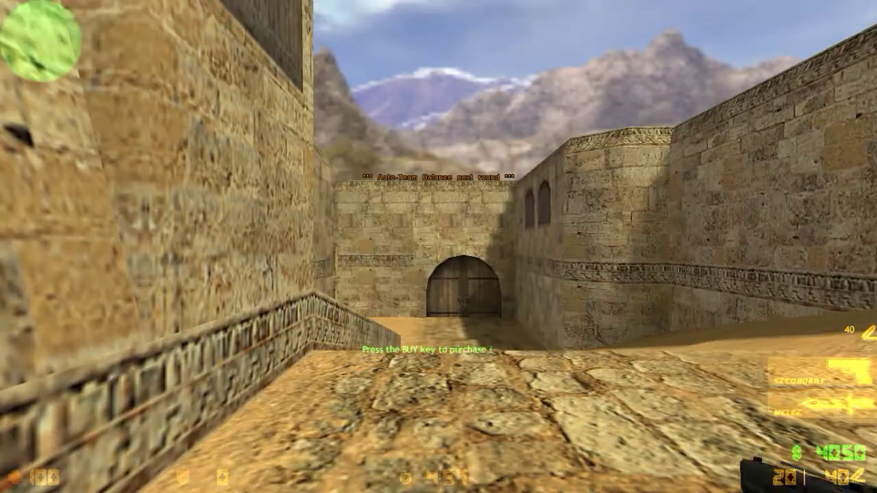
key(Tab)
key(1)
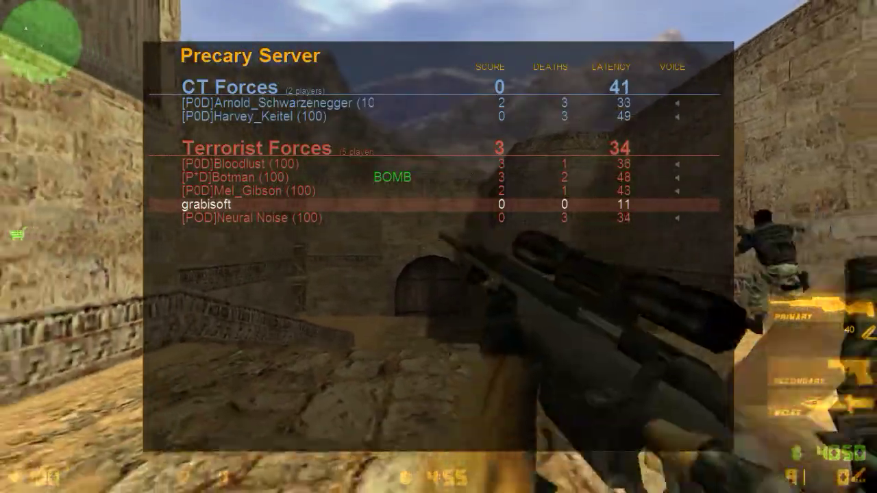
Step: Bring up the AMX Mod X admin menu via amxmodmenu and page through both pages
key(grave)
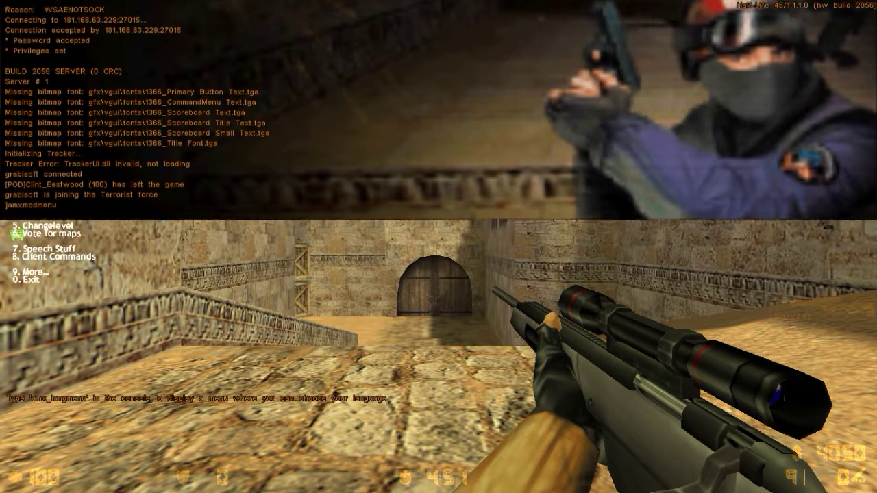
key(grave)
key(w)
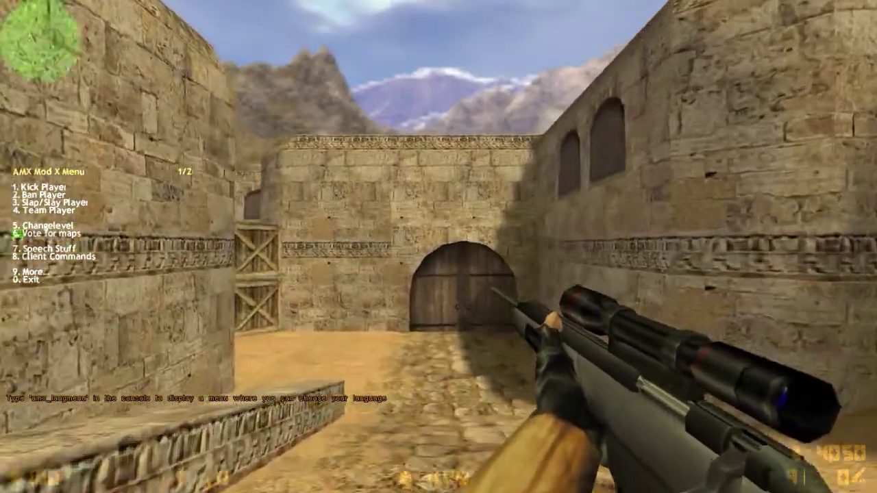
key(9)
Step: Walk toward the arched door, back away, and reopen the developer console
key(w)
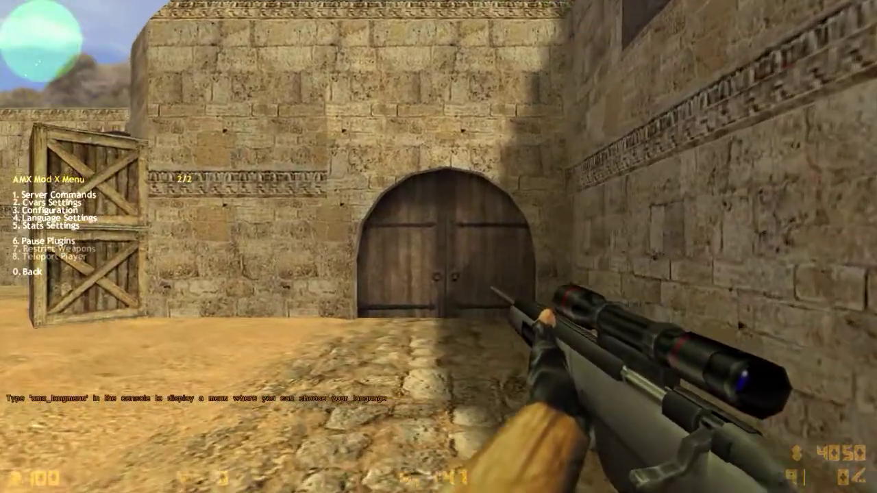
key(w)
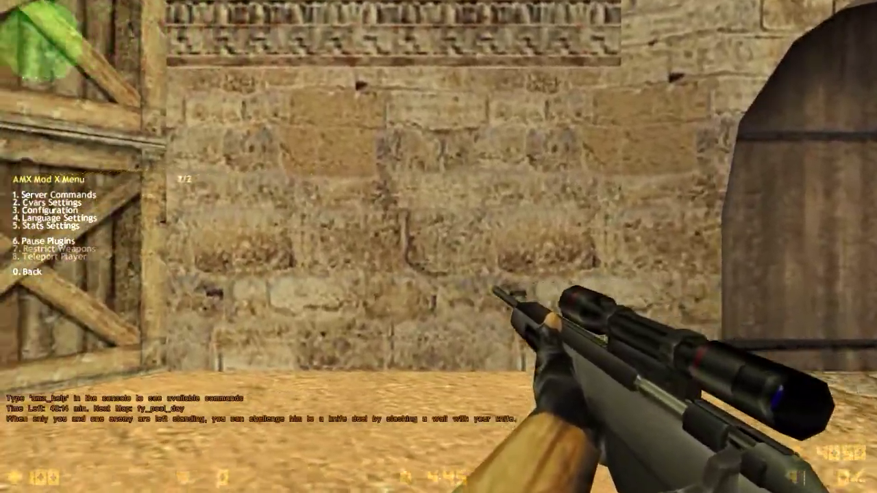
key(w)
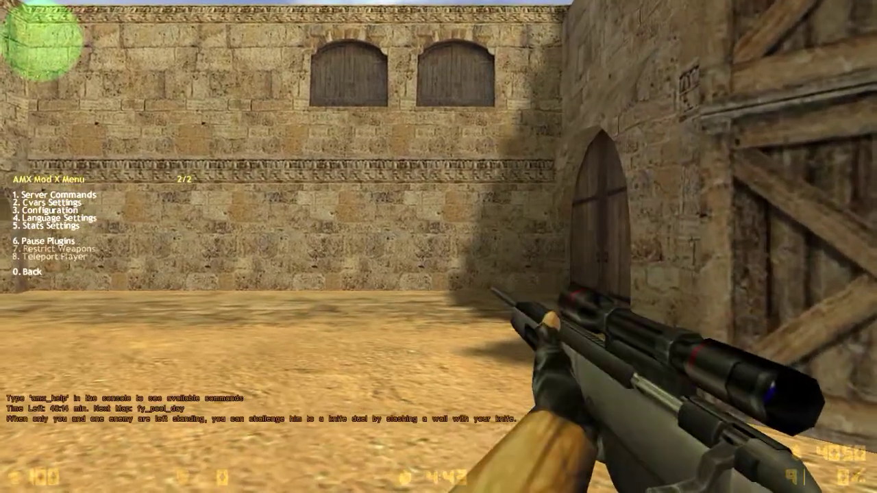
key(w)
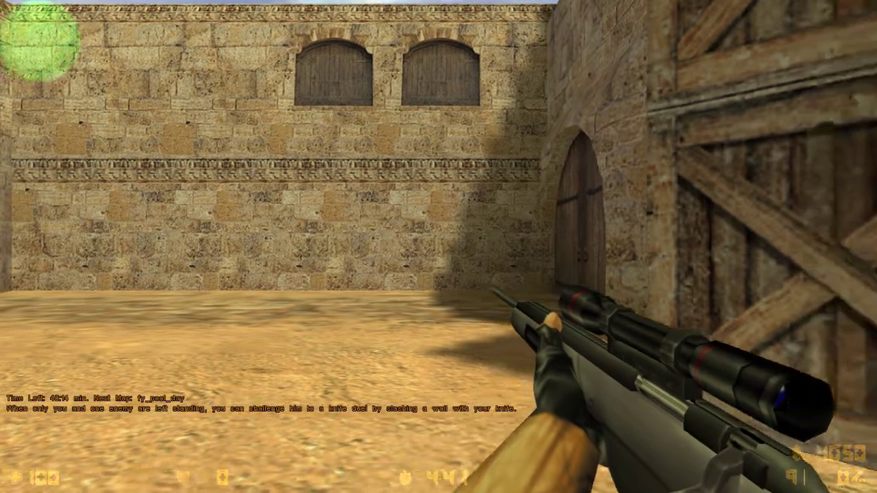
key(s)
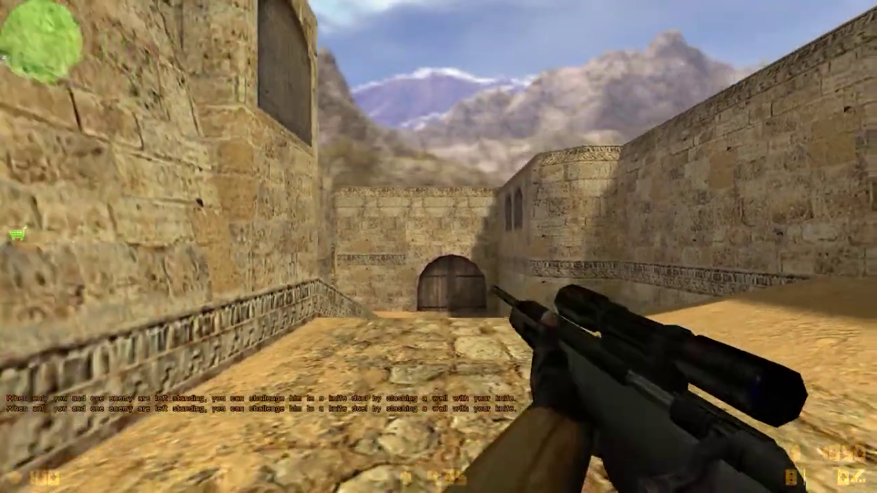
key(grave)
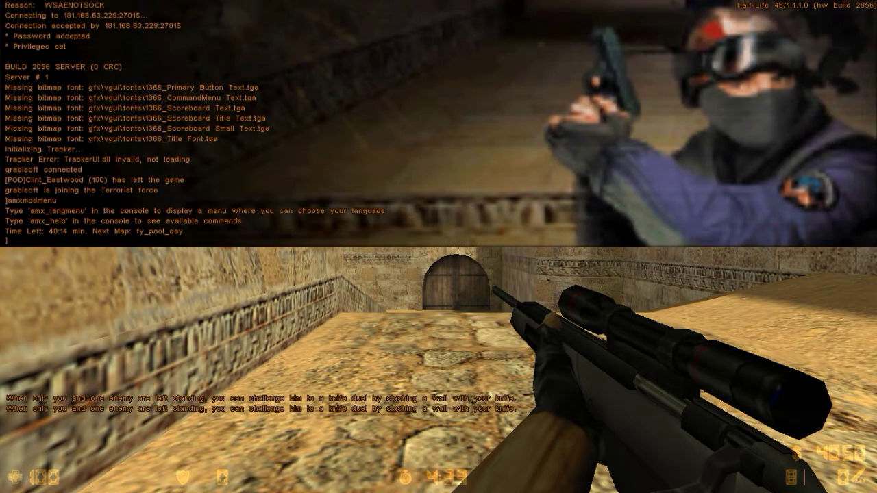